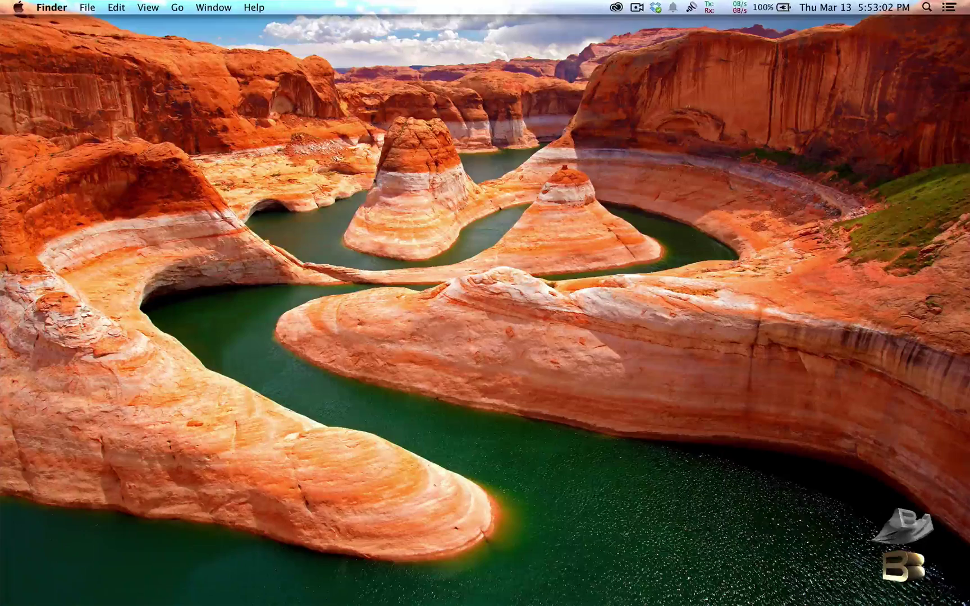
# View the Mac's overview and detailed system information in About This Mac, then close it
pyautogui.click(18, 7)
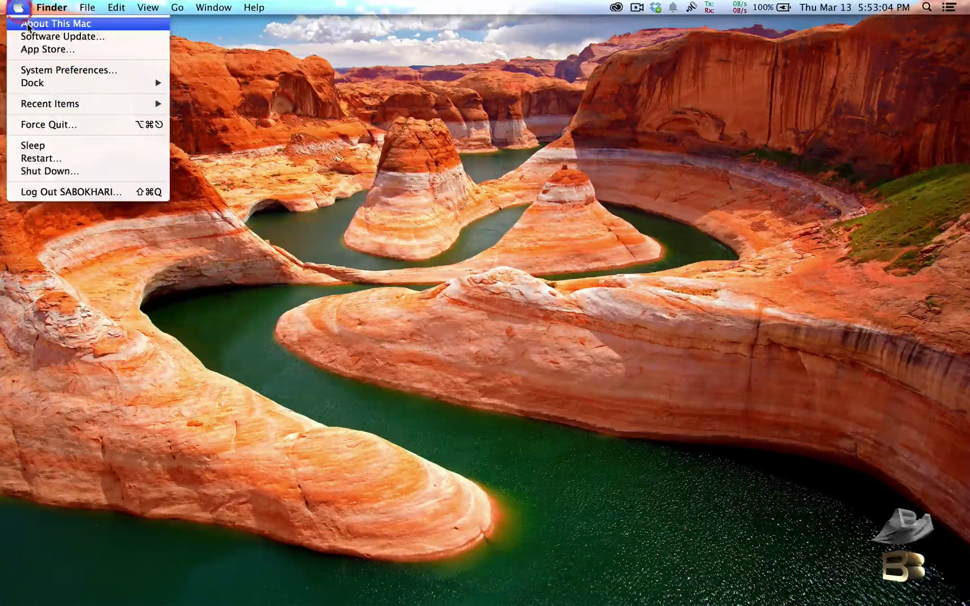
pyautogui.click(34, 20)
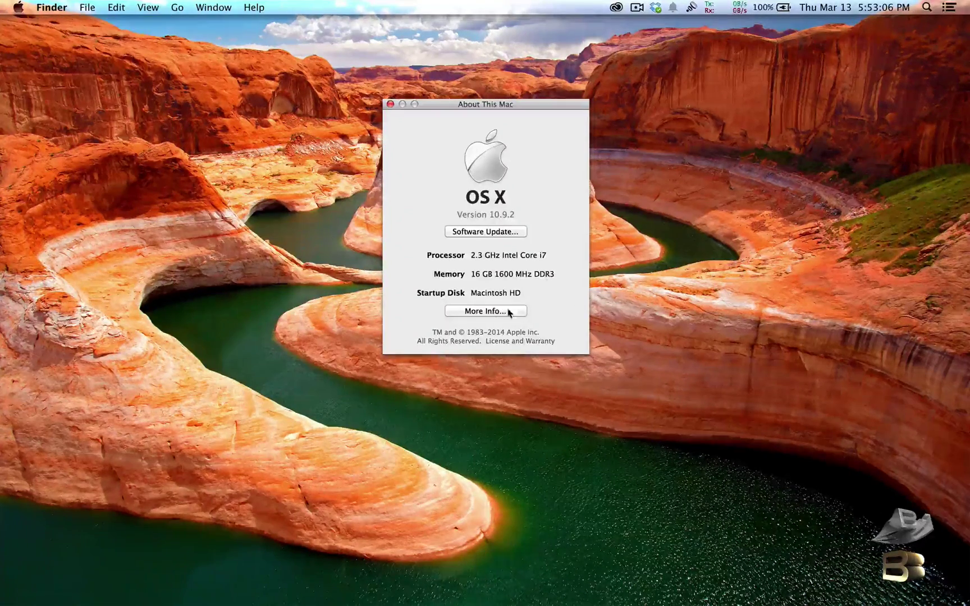
pyautogui.click(493, 310)
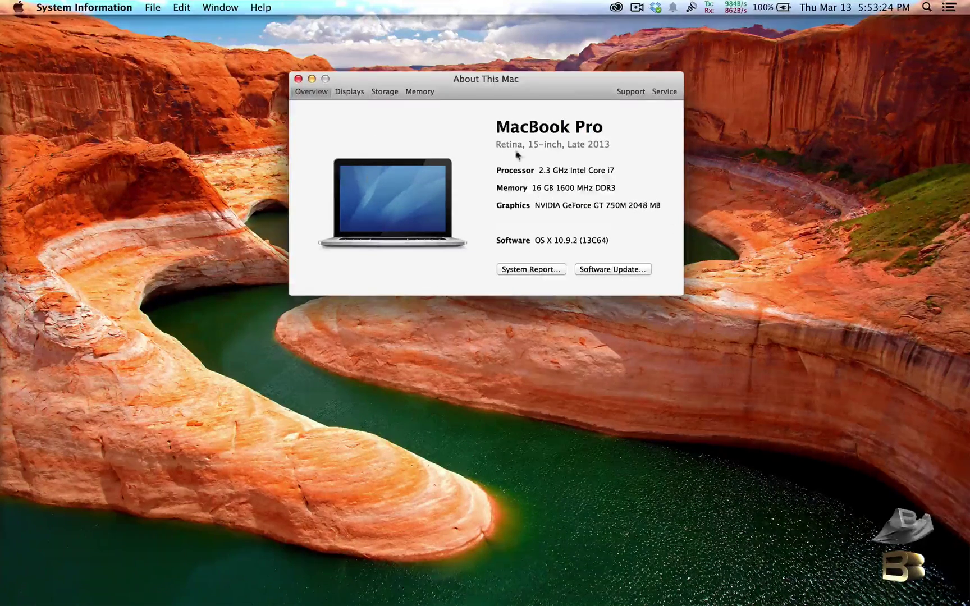
pyautogui.click(299, 79)
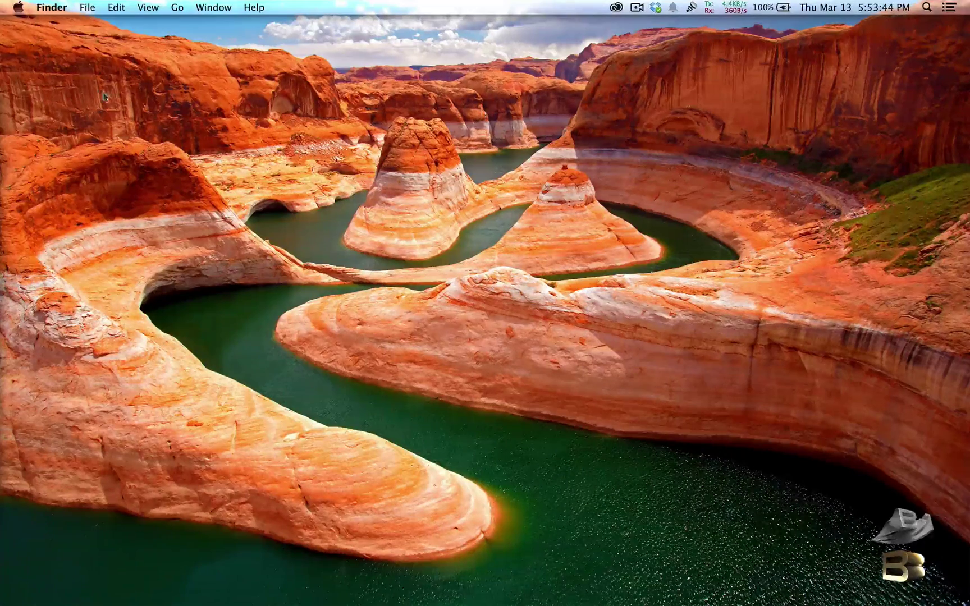
# Go to Users & Groups Login Options in System Preferences and unlock it with the admin password
pyautogui.click(17, 8)
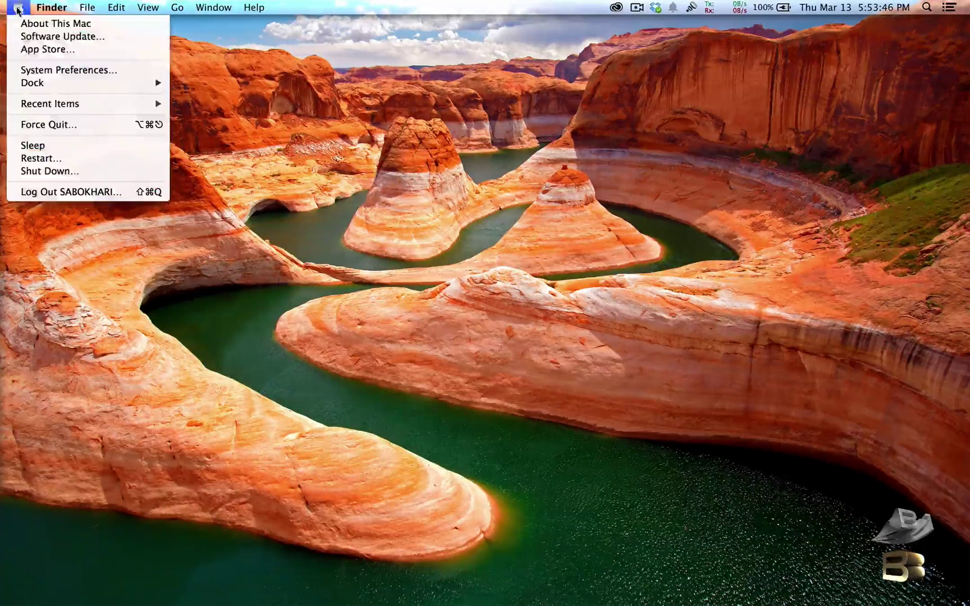
pyautogui.click(76, 69)
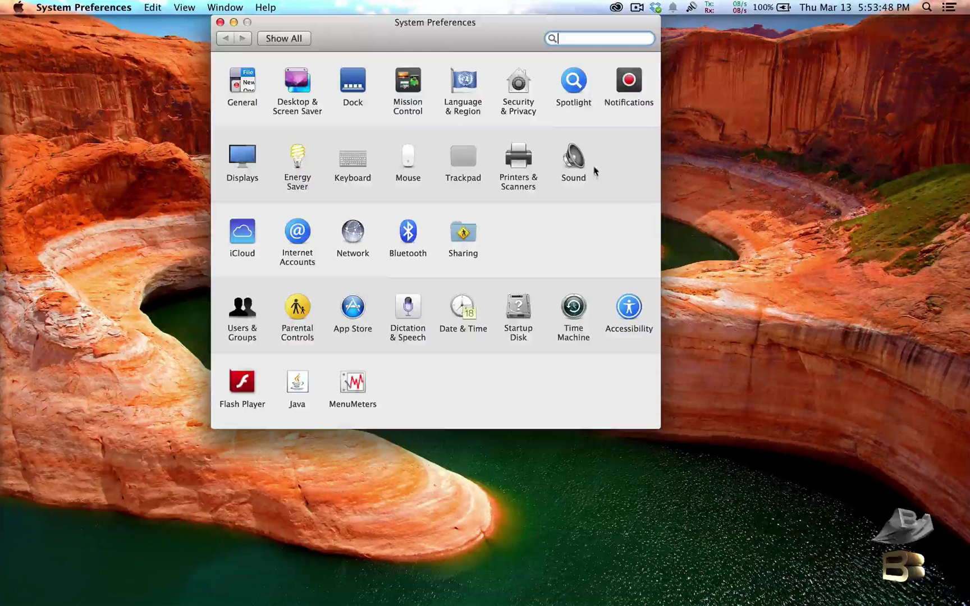
pyautogui.click(242, 314)
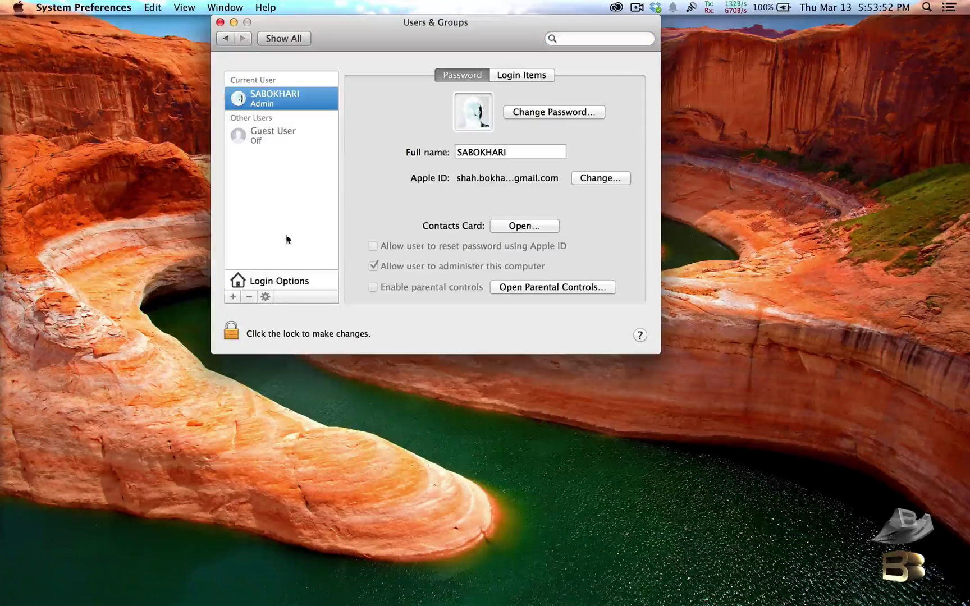
pyautogui.click(315, 281)
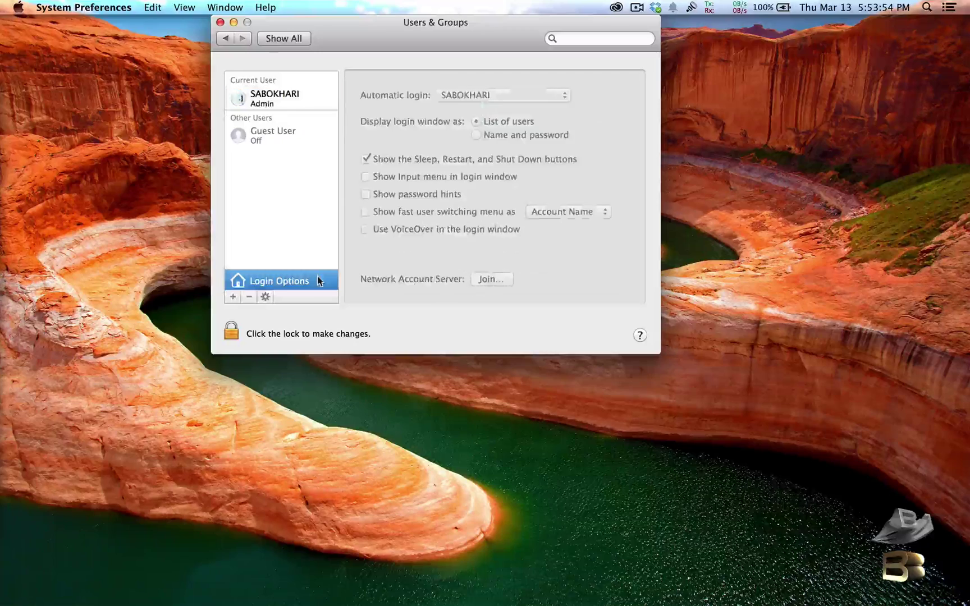
pyautogui.click(231, 330)
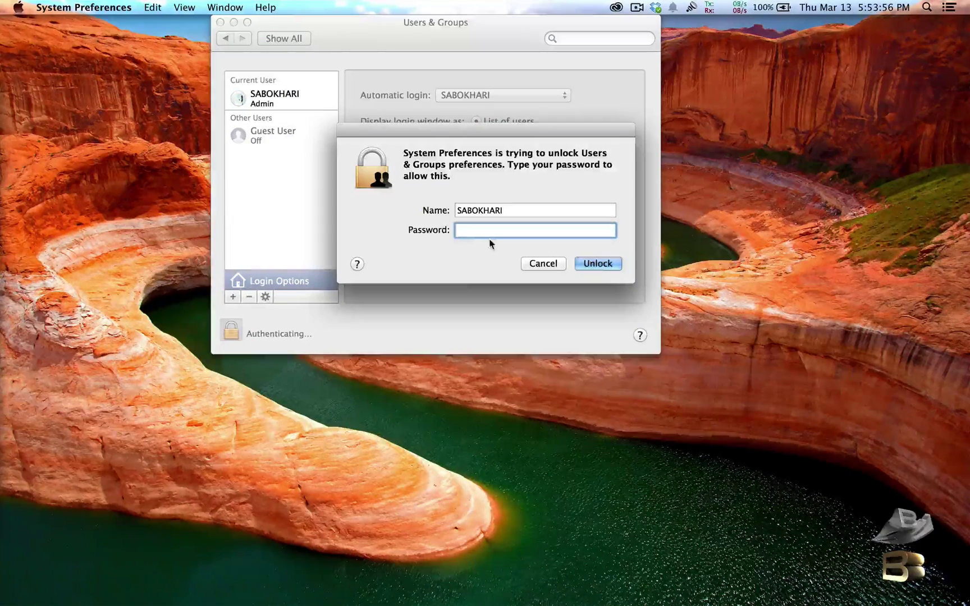
pyautogui.write('•••••••')
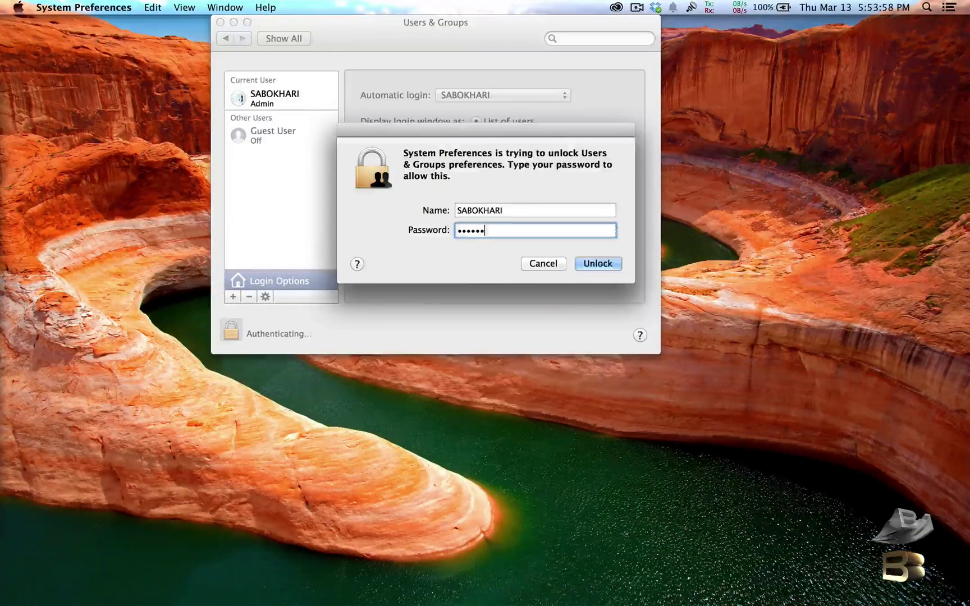
pyautogui.press('Return')
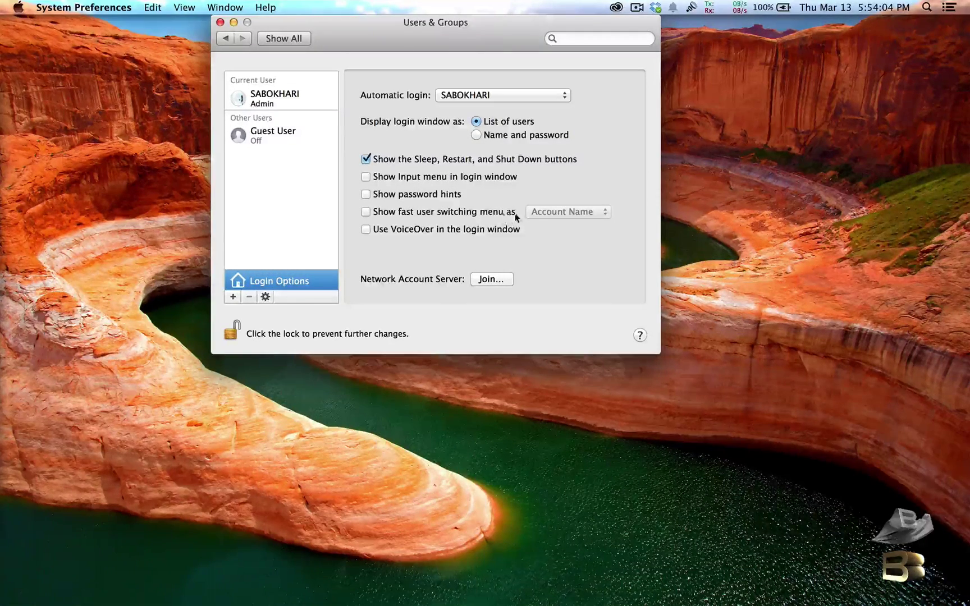
# Turn on the fast user switching menu and set it to show Account Name
pyautogui.click(367, 213)
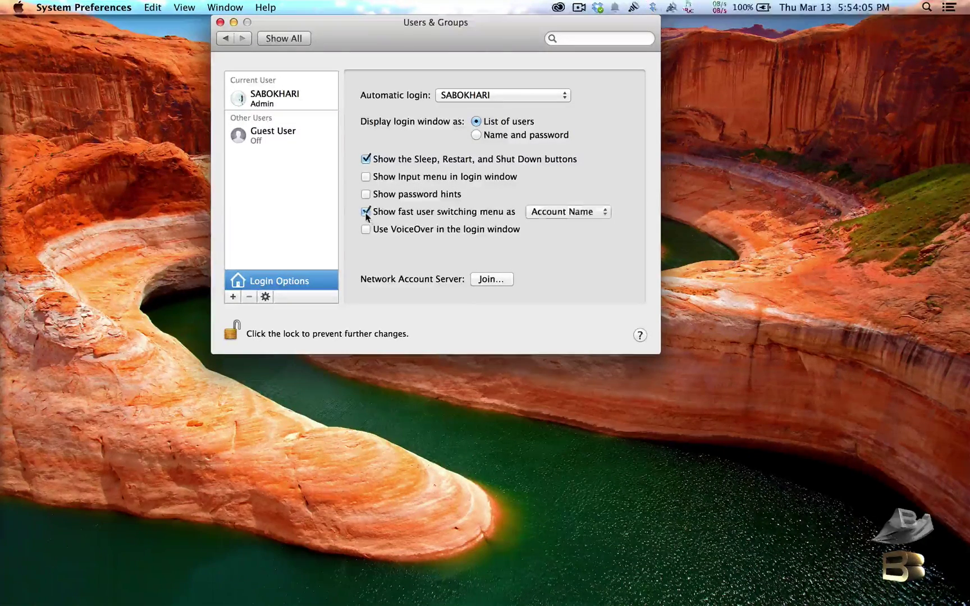
pyautogui.click(579, 212)
pyautogui.click(575, 223)
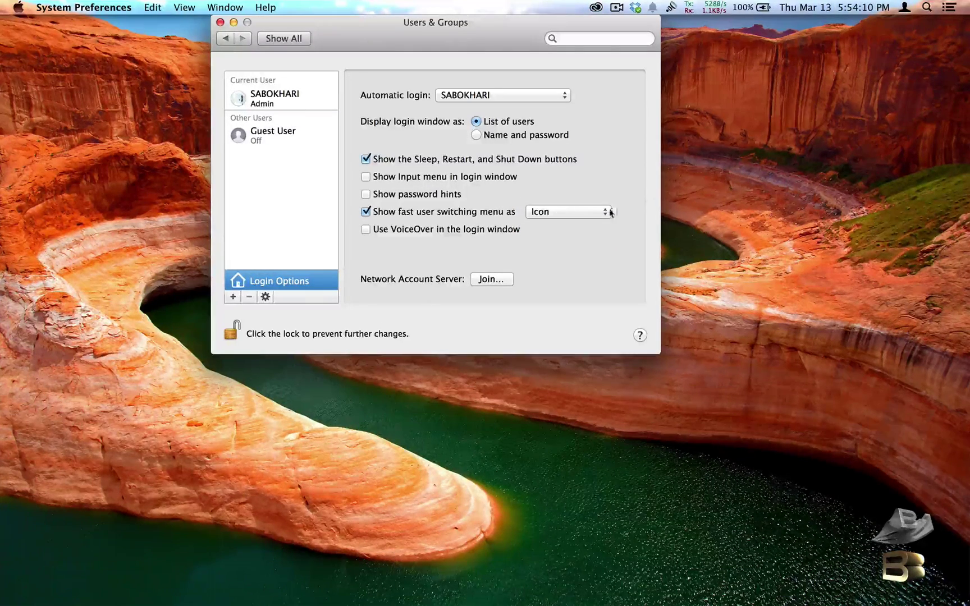
pyautogui.click(600, 214)
pyautogui.click(582, 200)
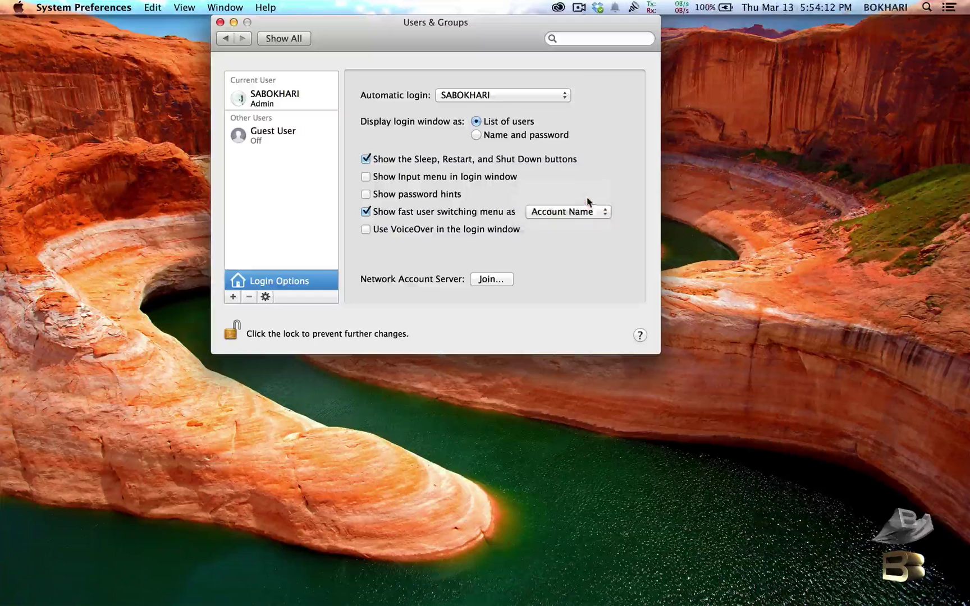
pyautogui.click(606, 212)
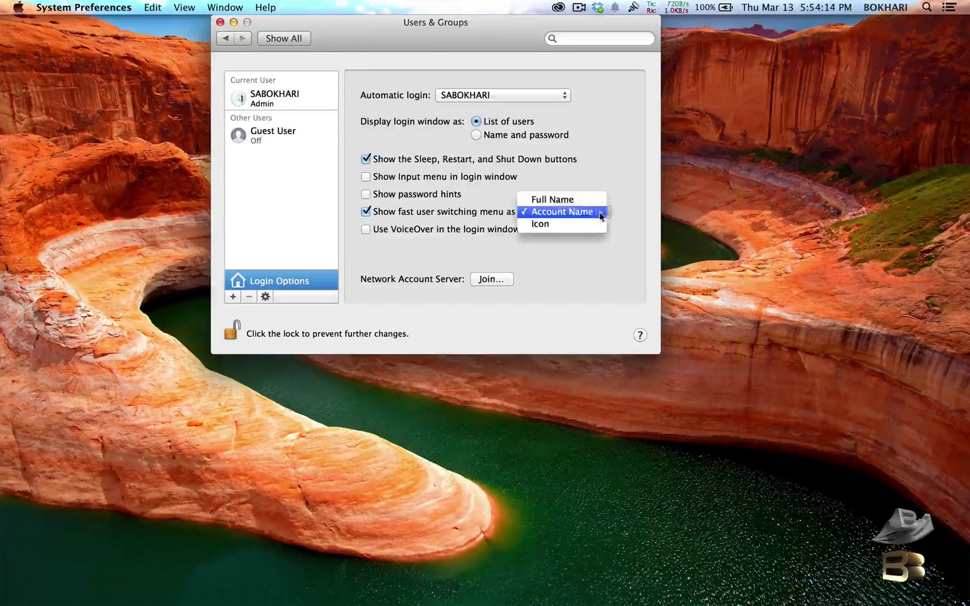
pyautogui.click(572, 200)
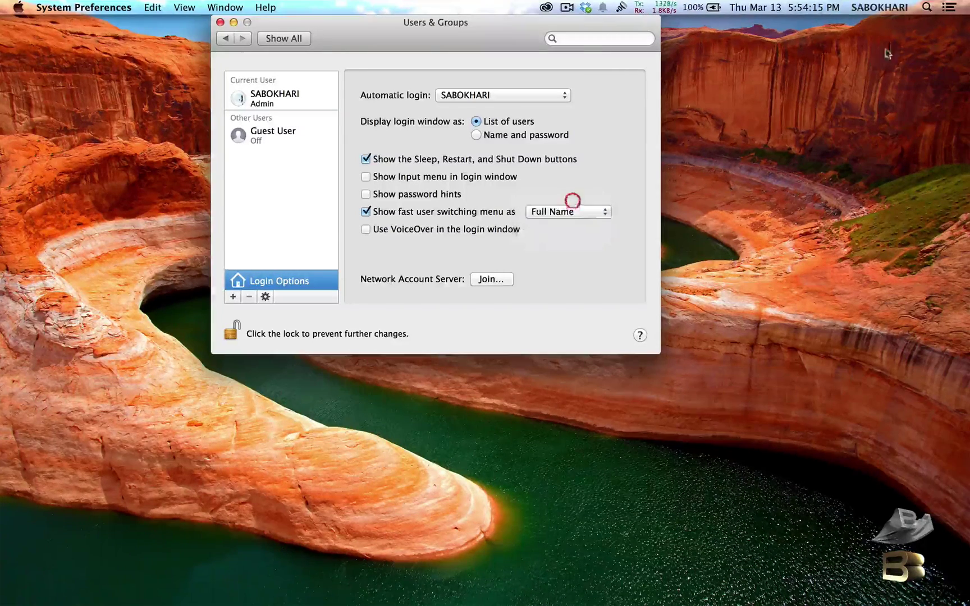
pyautogui.click(605, 213)
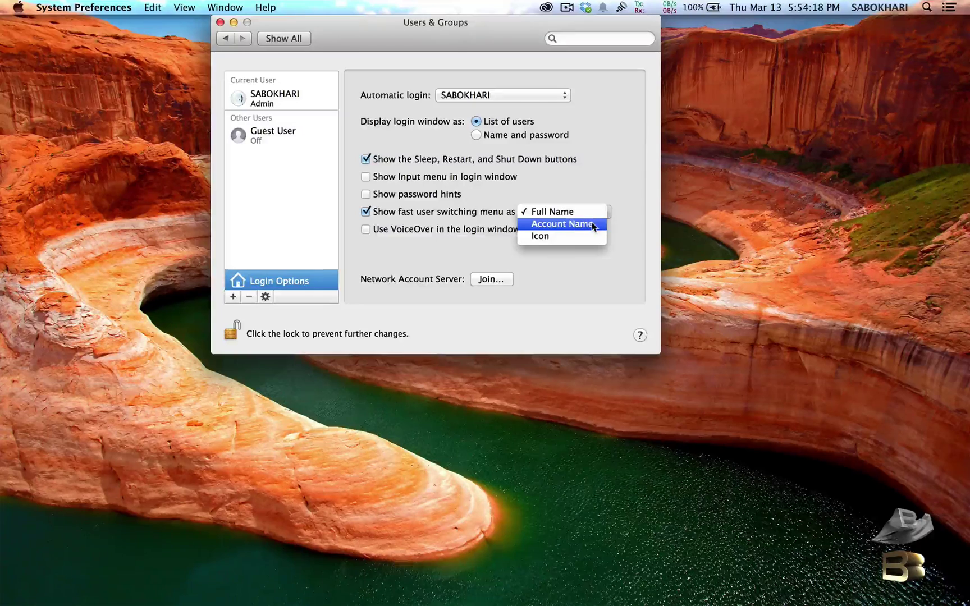
pyautogui.click(592, 224)
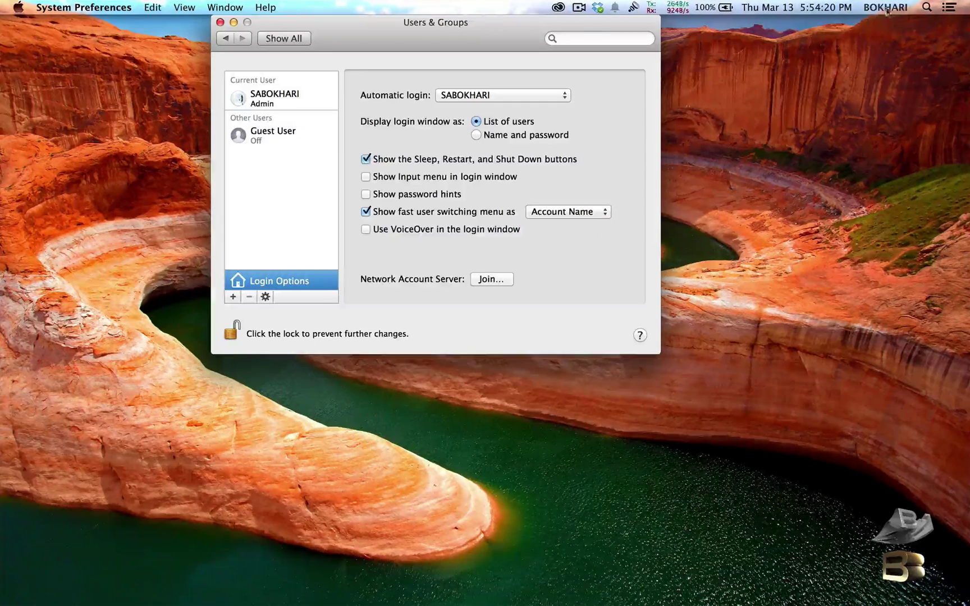
# Lock the Users & Groups settings again and quit System Preferences
pyautogui.click(232, 331)
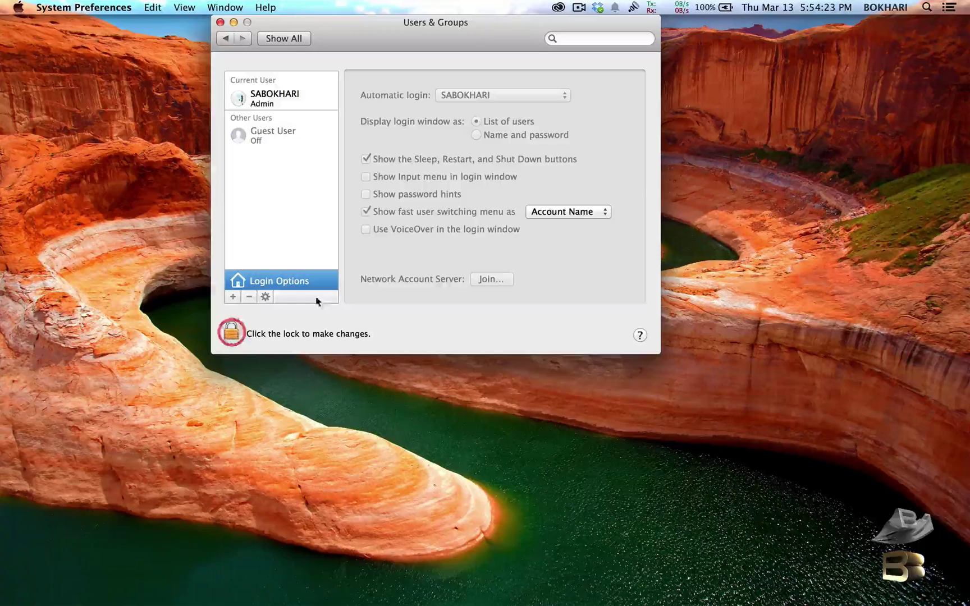
pyautogui.click(223, 38)
pyautogui.click(220, 23)
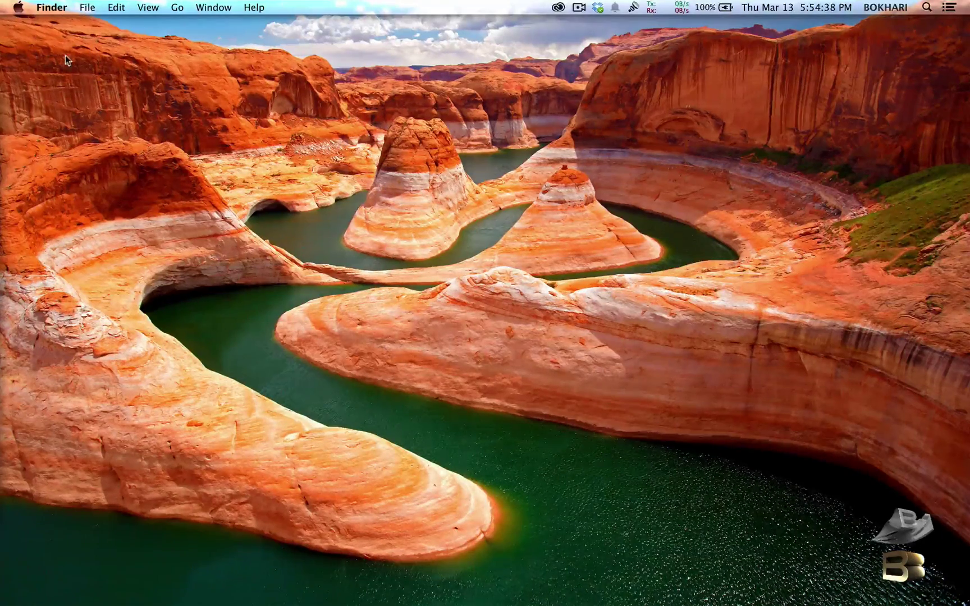
# In Finder's General preferences, tick Hard disks, External disks, CDs, DVDs and iPods, and Connected servers
pyautogui.click(53, 12)
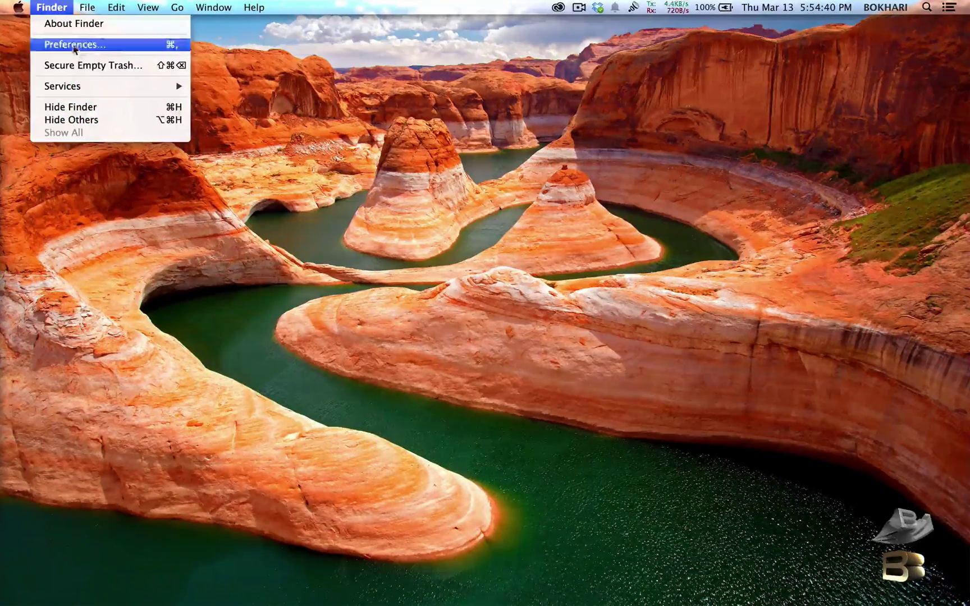
pyautogui.click(116, 46)
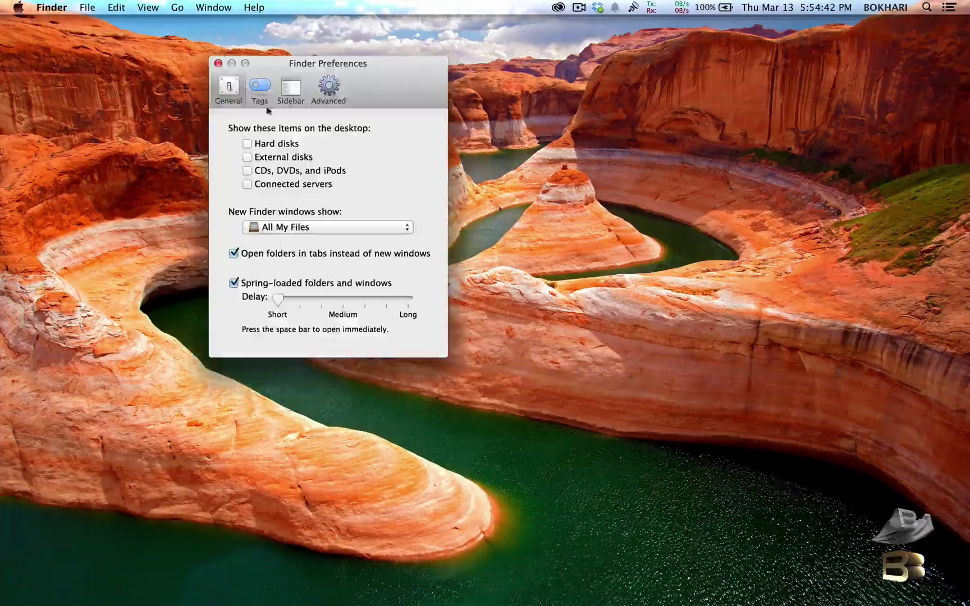
pyautogui.click(248, 144)
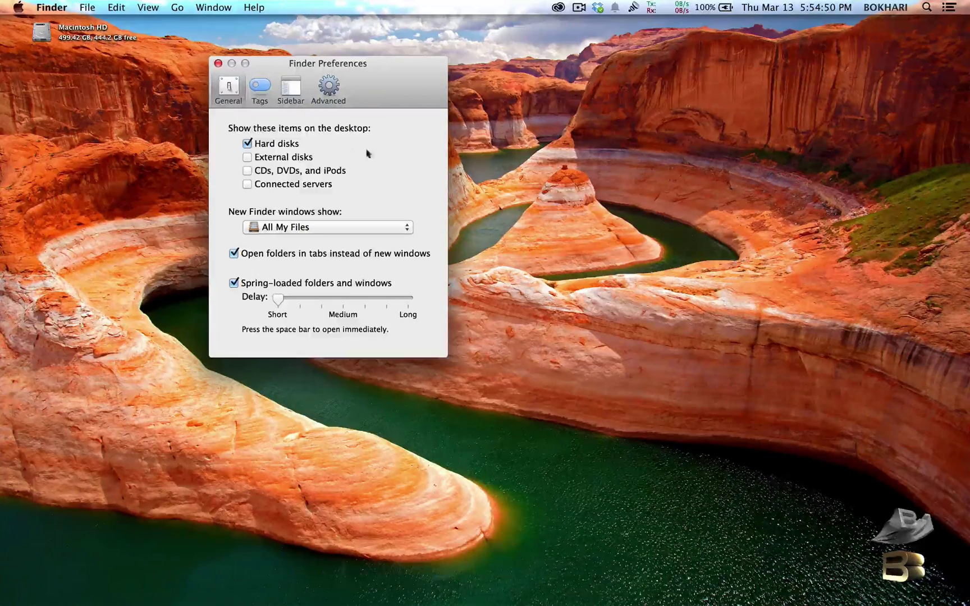
pyautogui.click(247, 157)
pyautogui.click(247, 171)
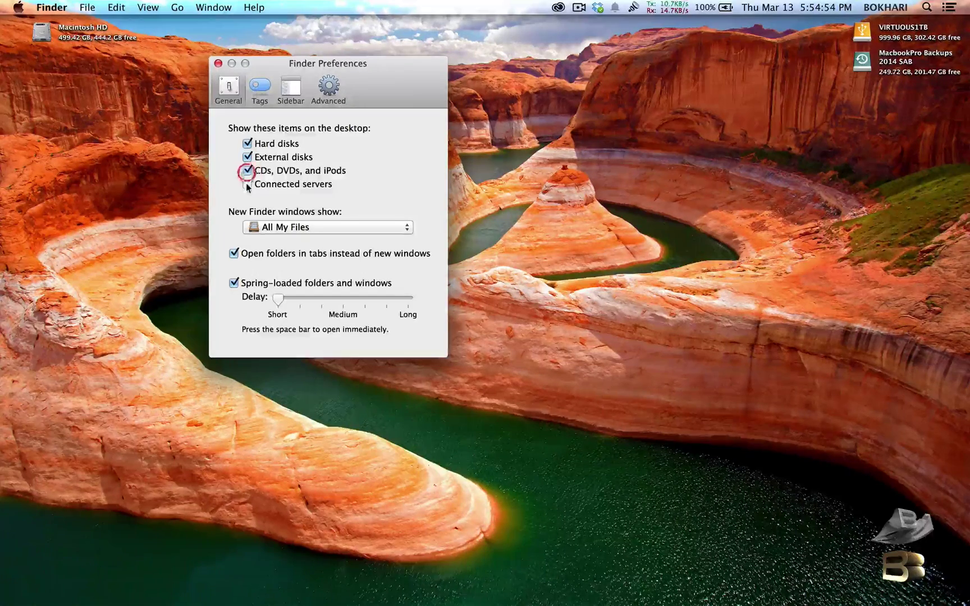
pyautogui.click(247, 184)
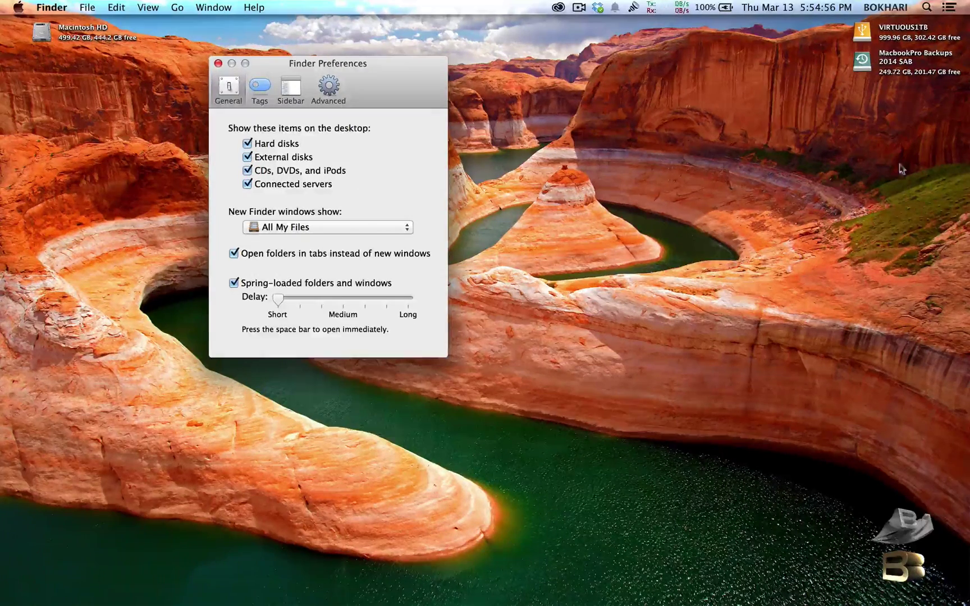
pyautogui.click(218, 64)
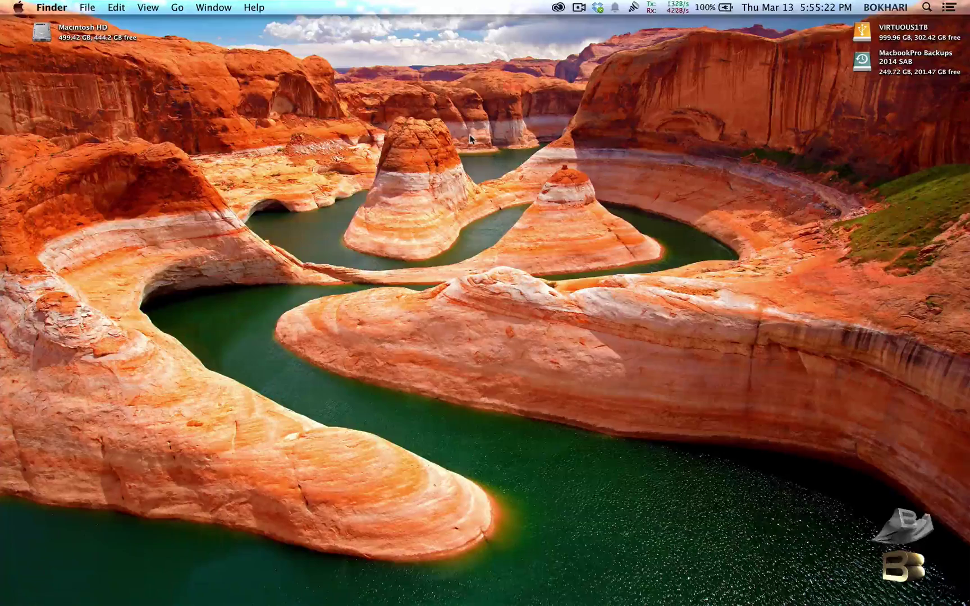
# Bring up Go to Folder with Shift-Command-G for /Library/Screen Savers/Default Collections
pyautogui.press('shift+super')
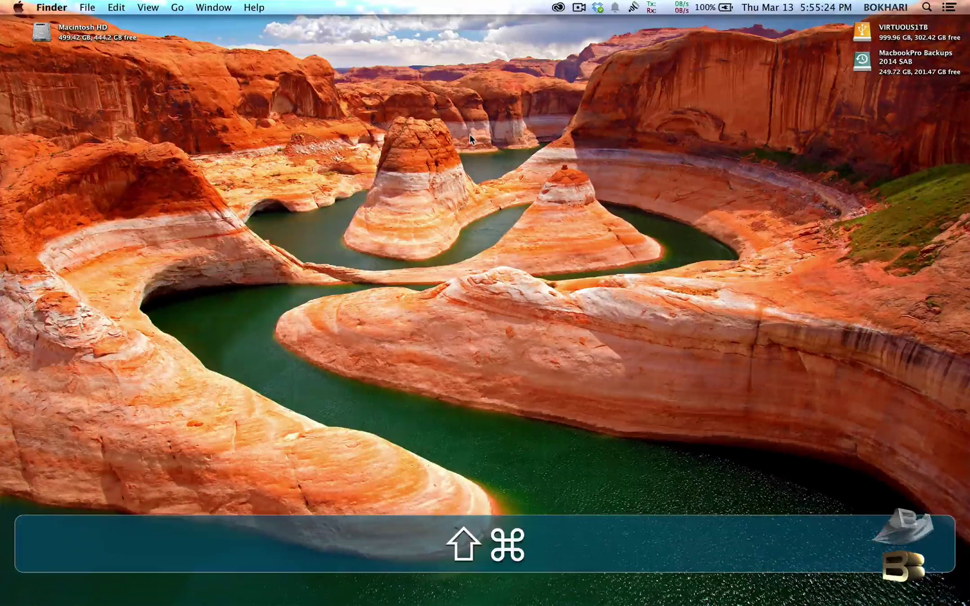
pyautogui.press('shift+super+g')
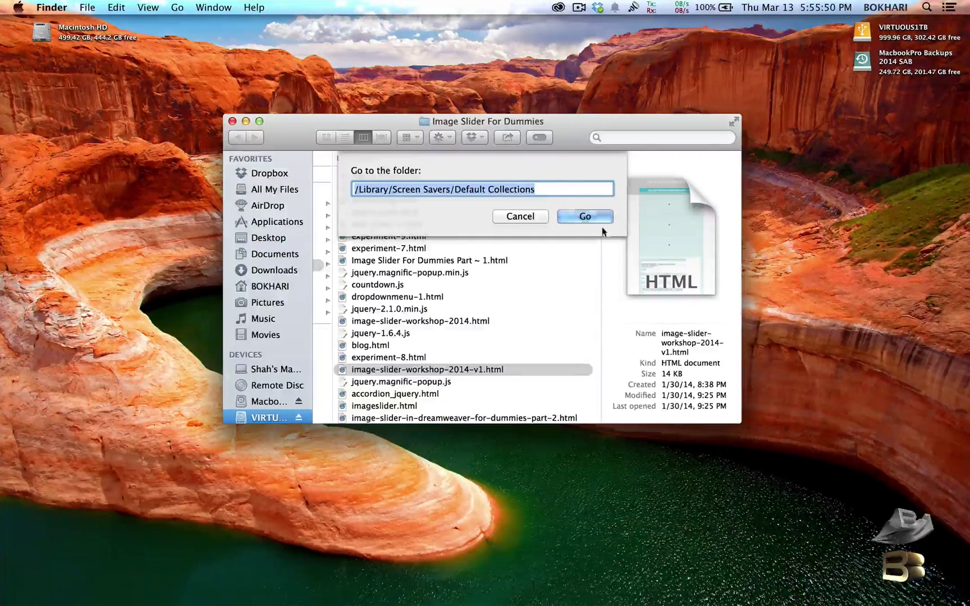
# Go to Default Collections and browse the 1-National Geographic, 2-Aerial and 3-Cosmos folders
pyautogui.click(586, 217)
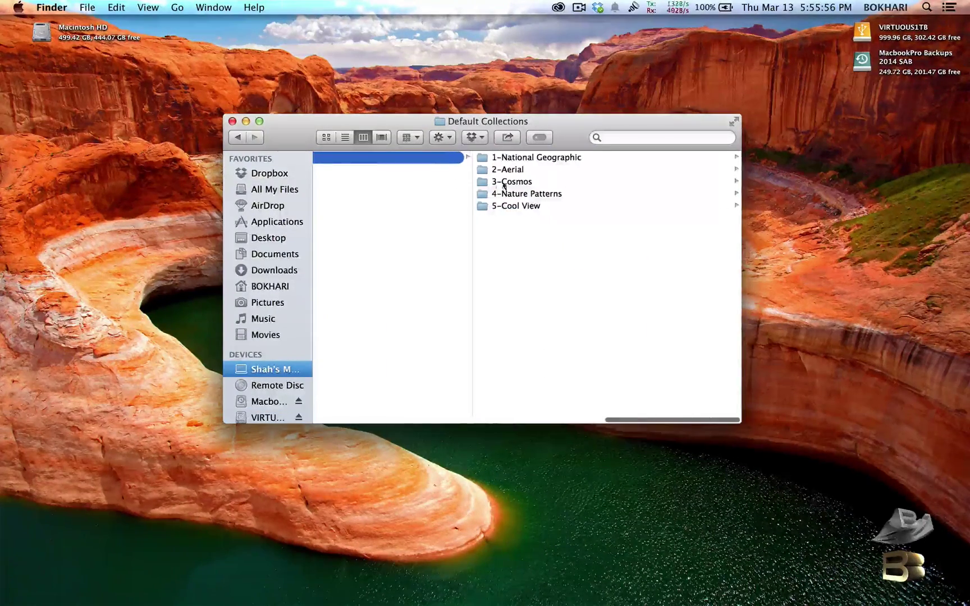
pyautogui.hscroll(-5, 524, 189)
pyautogui.hscroll(5, 523, 189)
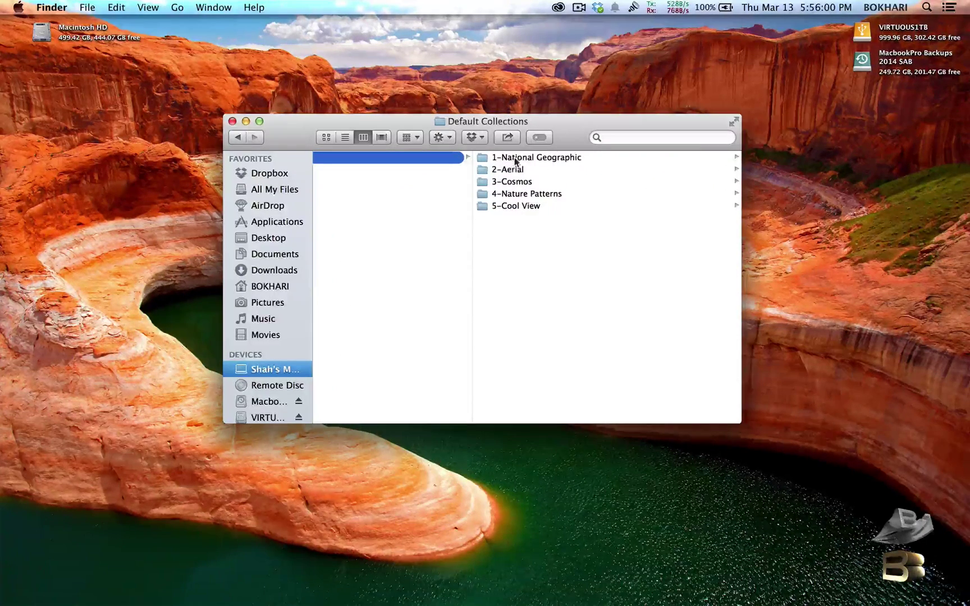
pyautogui.doubleClick(546, 158)
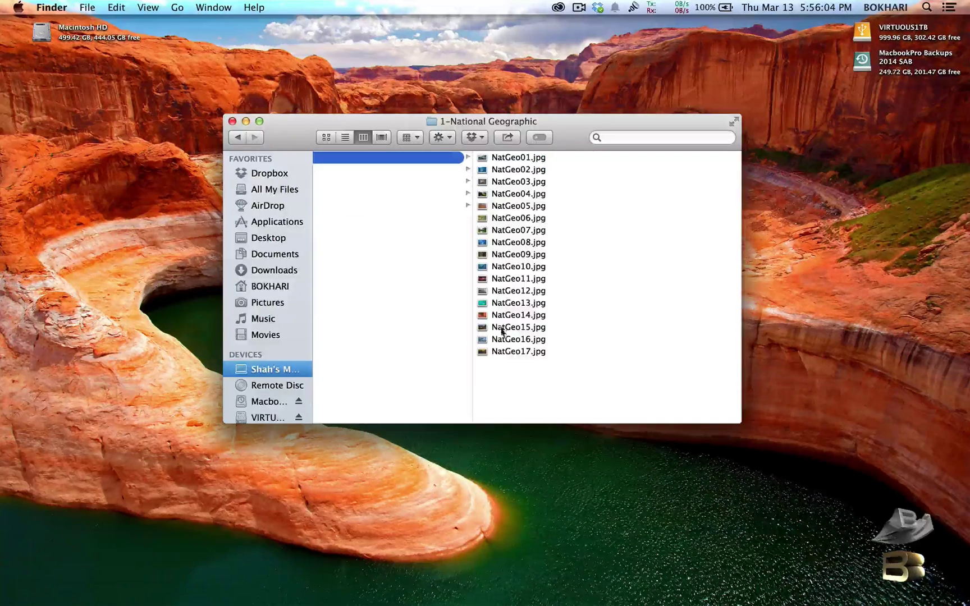
pyautogui.hscroll(-5, 442, 273)
pyautogui.click(365, 171)
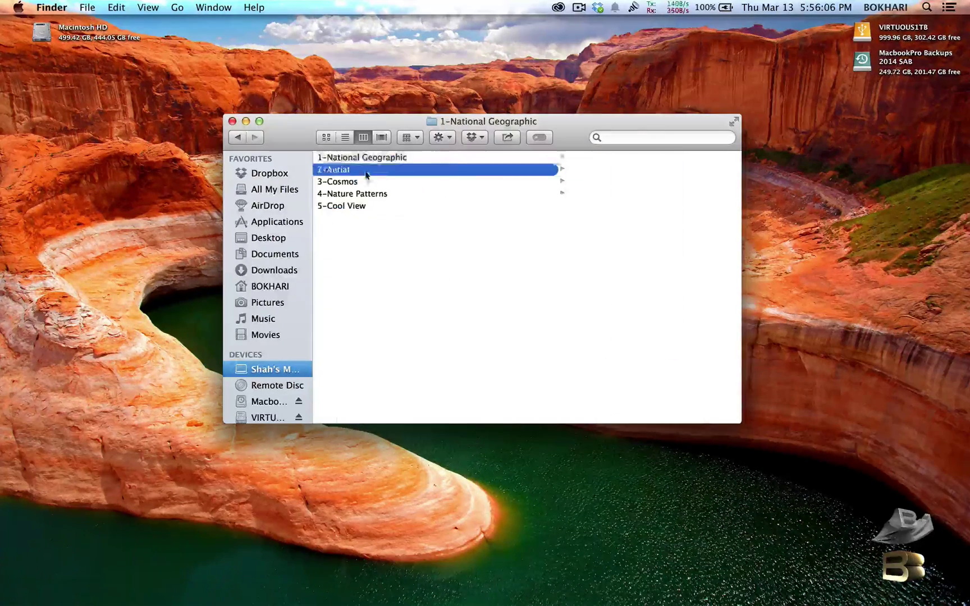
pyautogui.hscroll(-5, 371, 186)
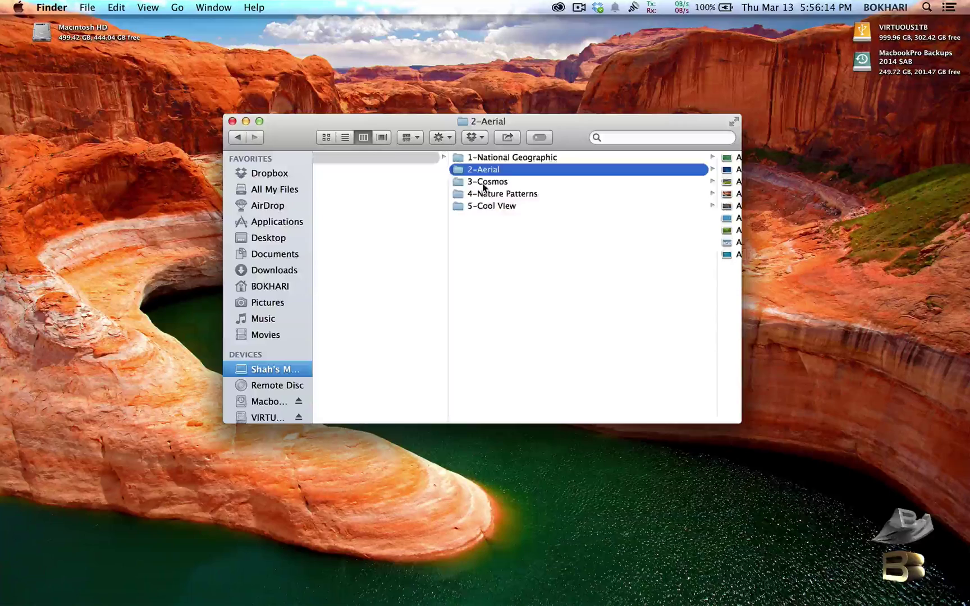
pyautogui.click(487, 182)
pyautogui.hscroll(-5, 472, 195)
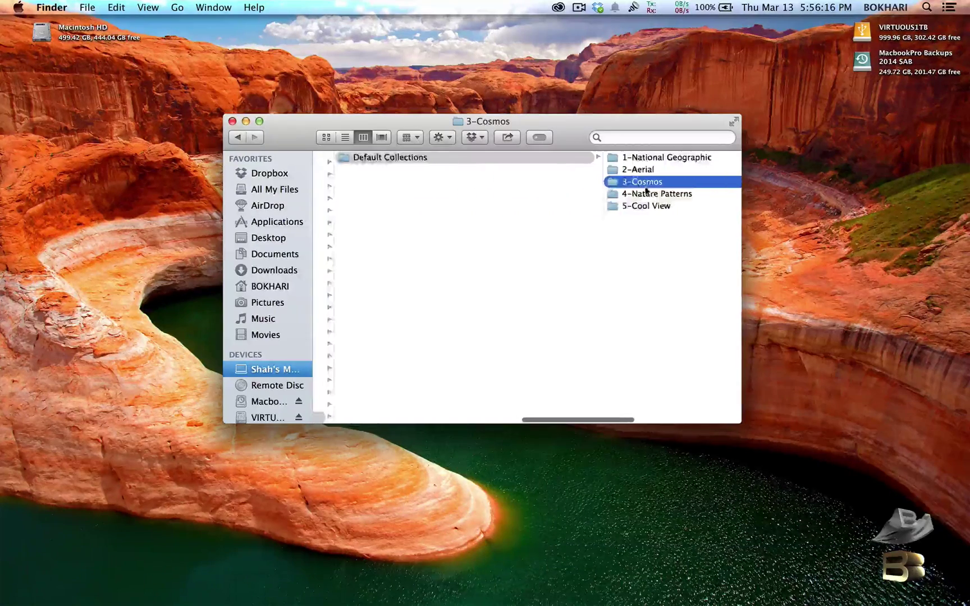
pyautogui.hscroll(5, 475, 195)
# Browse 4-Nature Patterns and 5-Cool View, previewing over_mountain.jpg
pyautogui.click(462, 194)
pyautogui.hscroll(5, 443, 195)
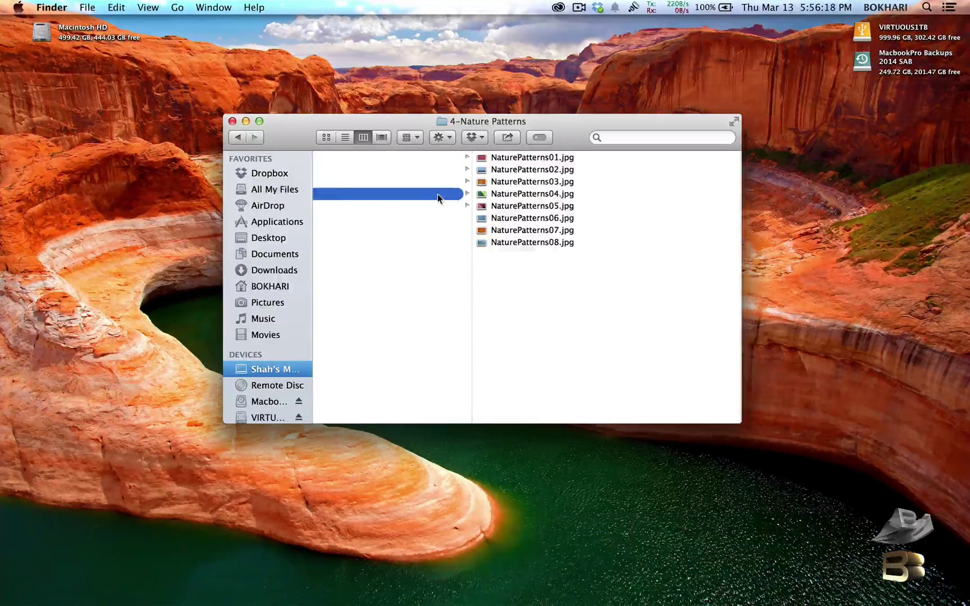
pyautogui.hscroll(-8, 441, 194)
pyautogui.hscroll(3, 551, 207)
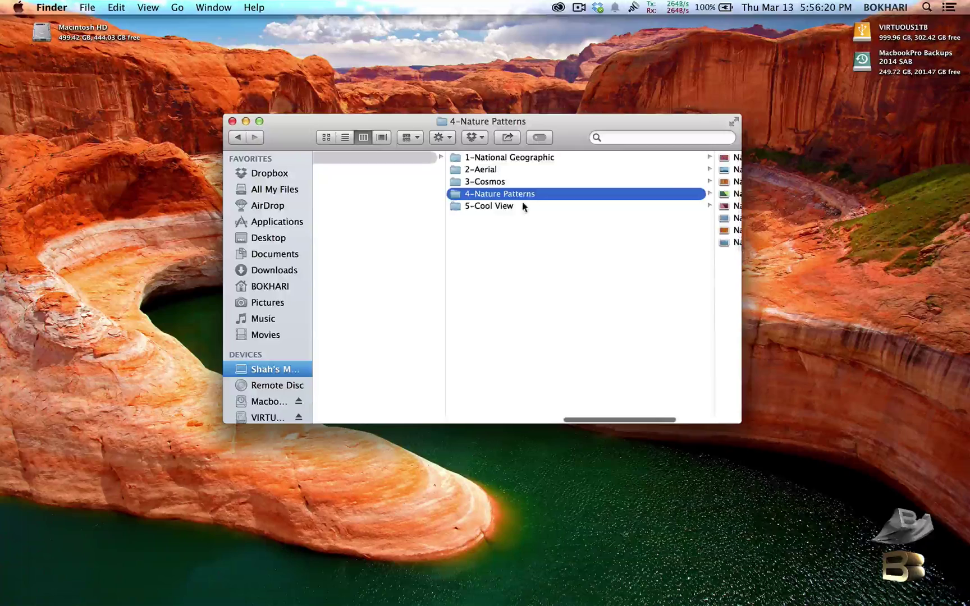
pyautogui.hscroll(3, 522, 206)
pyautogui.hscroll(1, 438, 208)
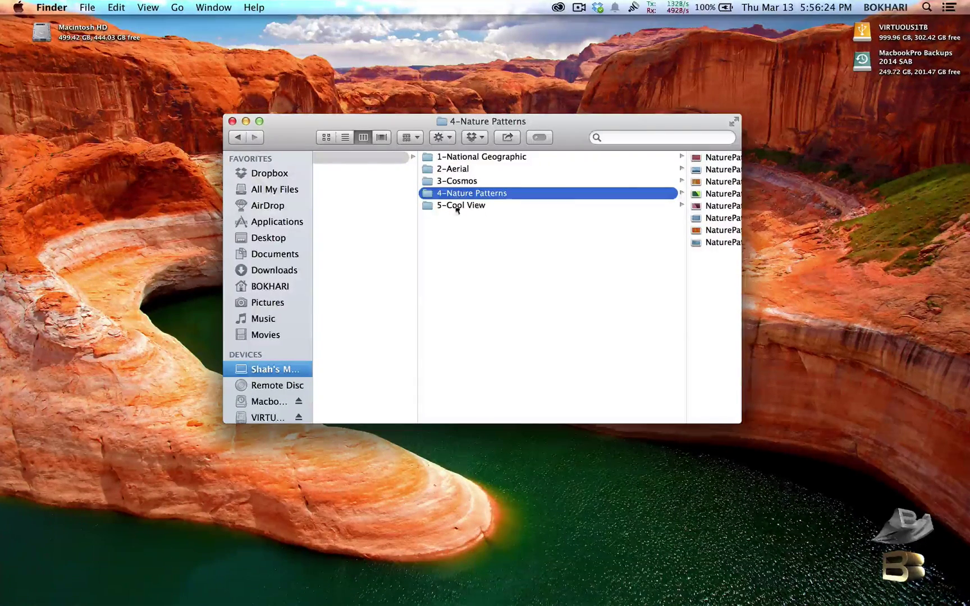
pyautogui.click(475, 206)
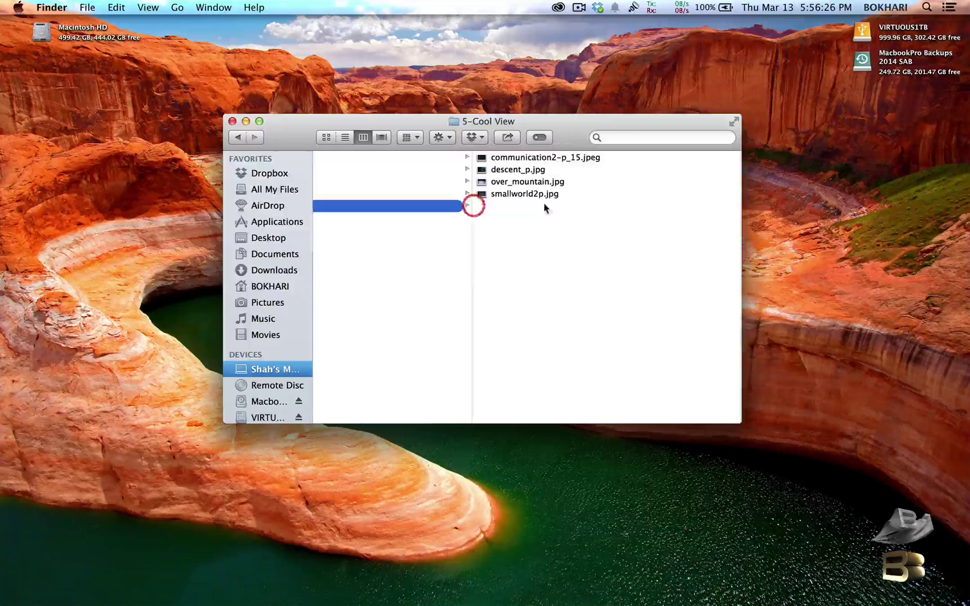
pyautogui.click(499, 182)
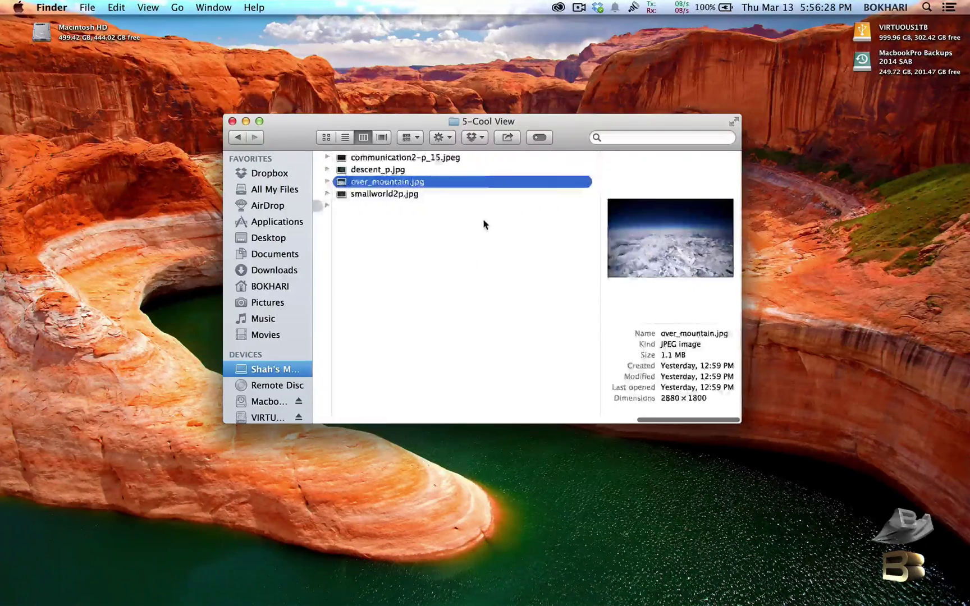
pyautogui.hscroll(-5, 484, 224)
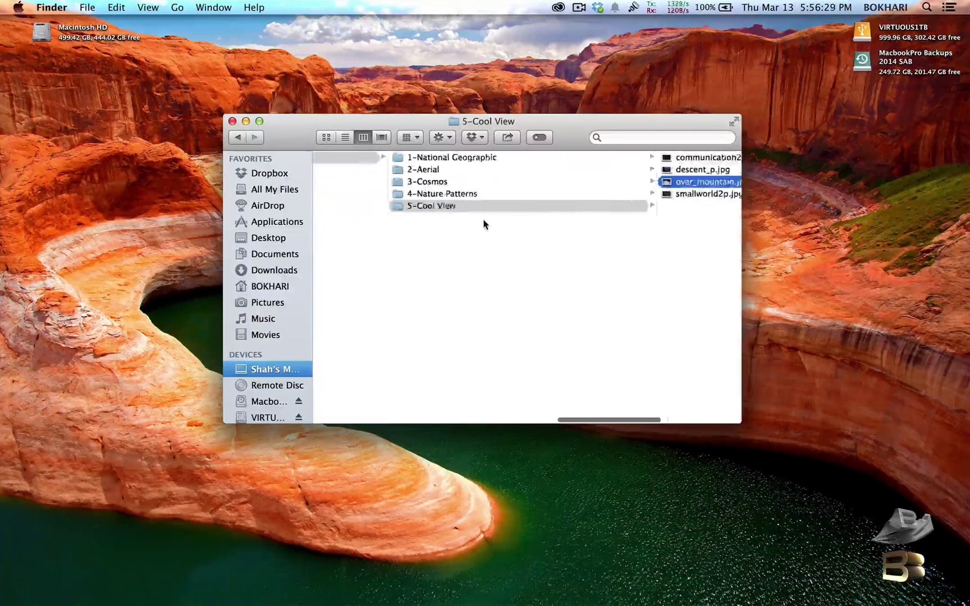
# Preview smallworld2p.jpg and step through the Cool View images, then close the Default Collections window
pyautogui.click(452, 194)
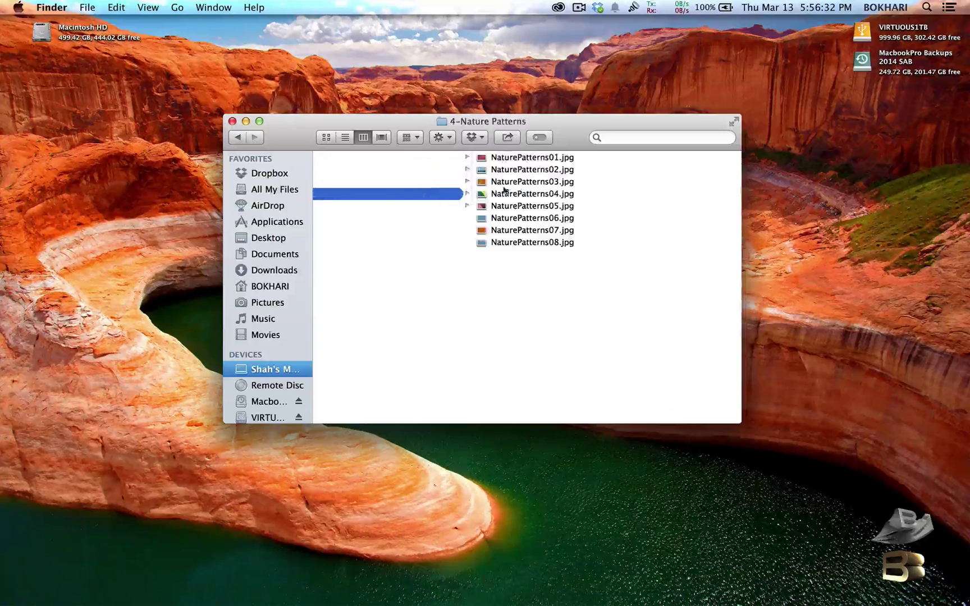
pyautogui.click(371, 206)
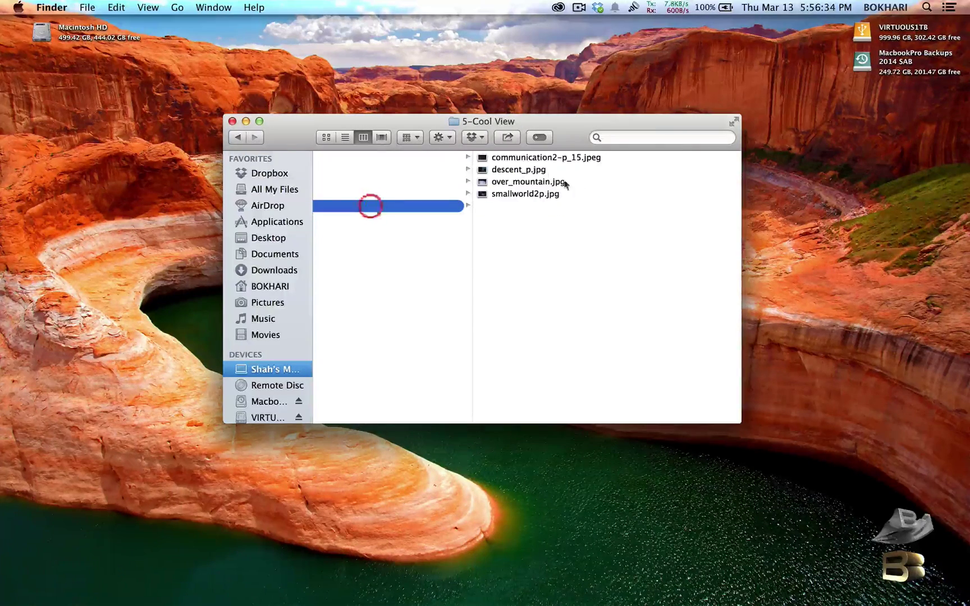
pyautogui.click(502, 196)
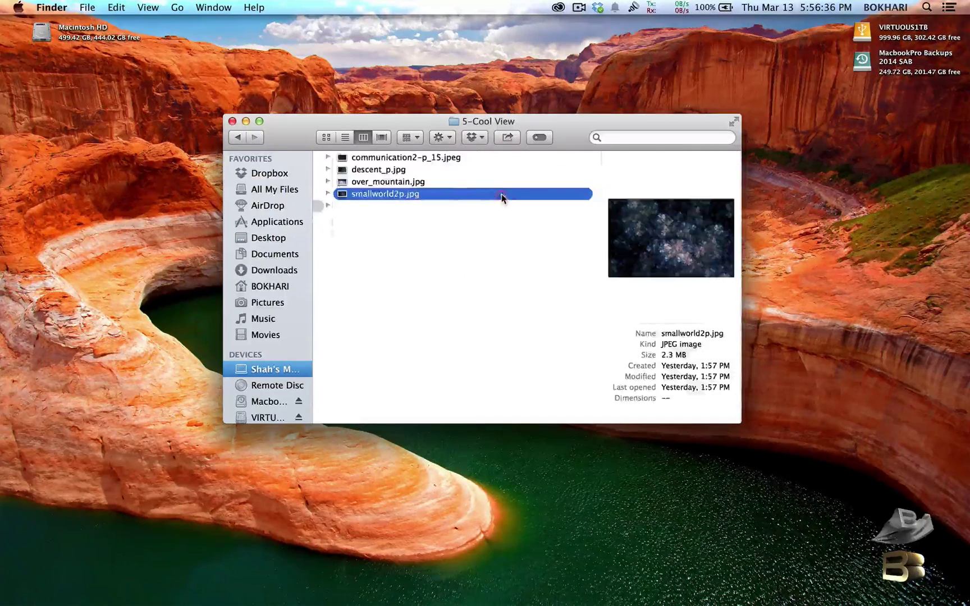
pyautogui.press('Up')
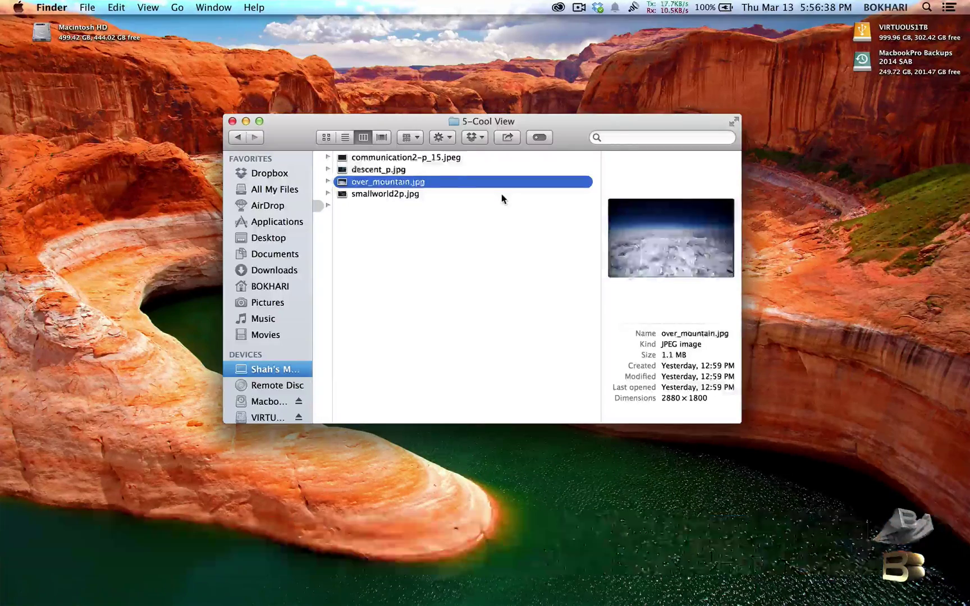
pyautogui.press('Up')
pyautogui.press('Up')
pyautogui.press('Left')
pyautogui.press('Left')
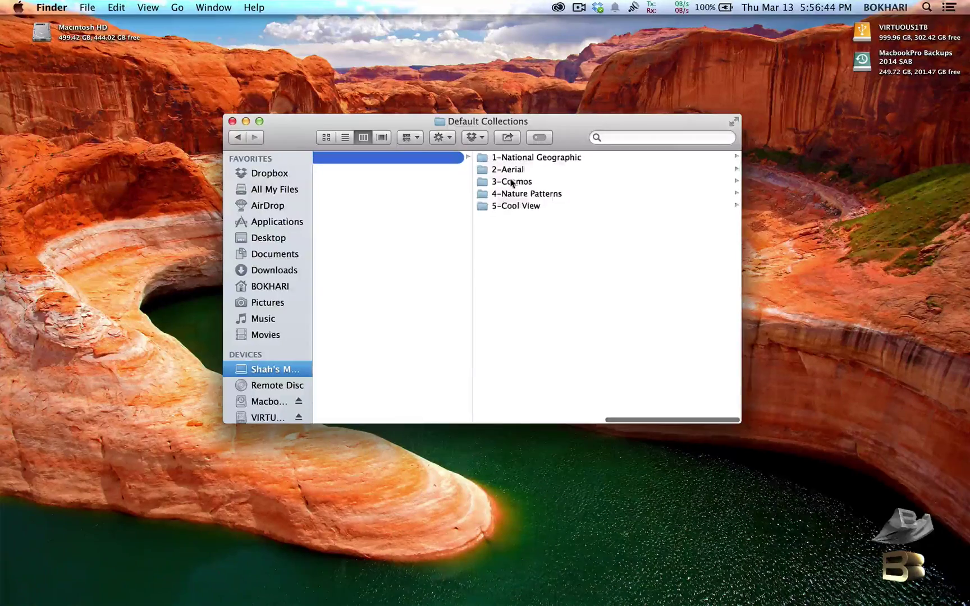
pyautogui.click(231, 121)
# Open Desktop & Screen Saver in System Preferences and select the 2-Aerial wallpaper folder
pyautogui.click(22, 8)
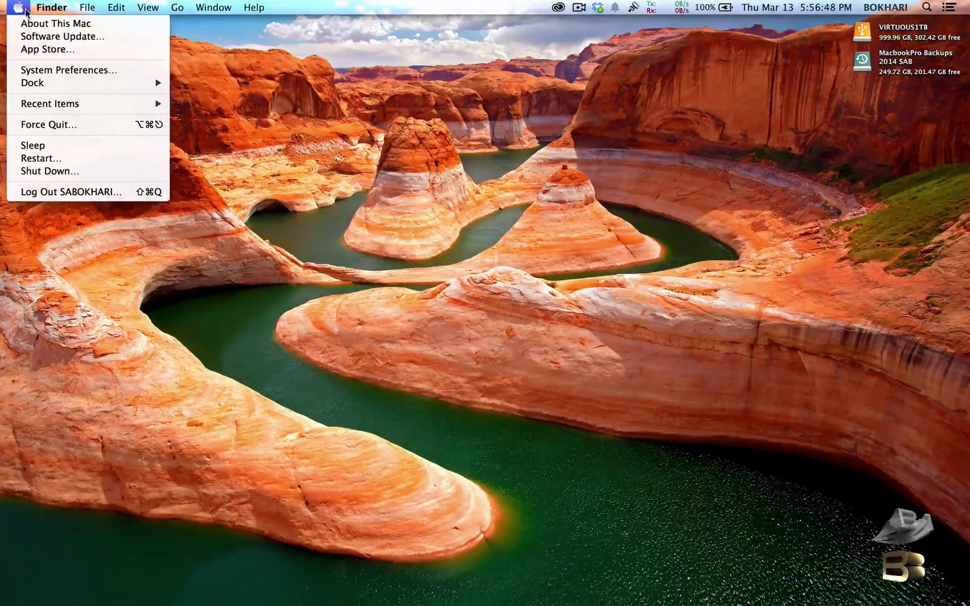
pyautogui.click(124, 71)
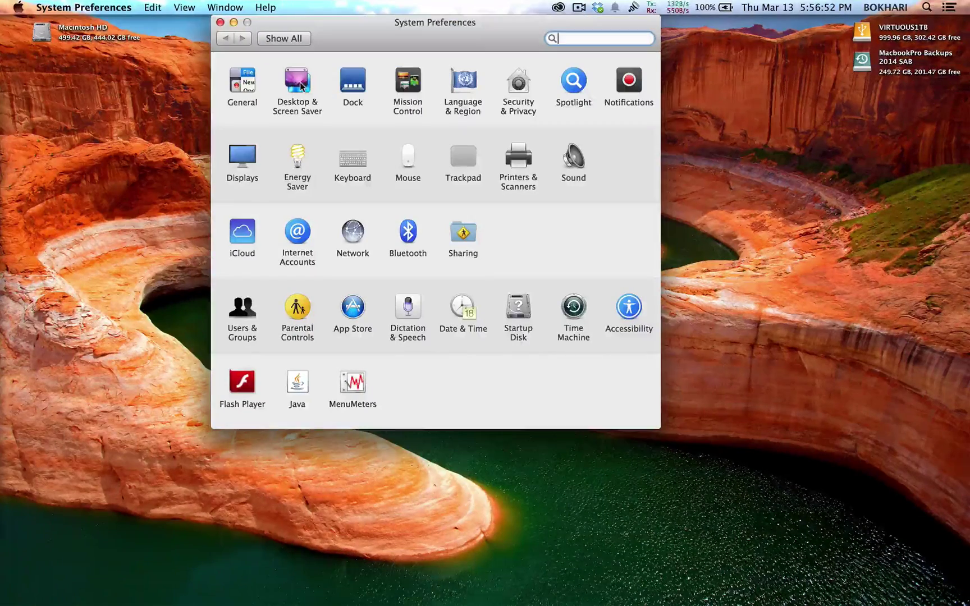
pyautogui.click(301, 85)
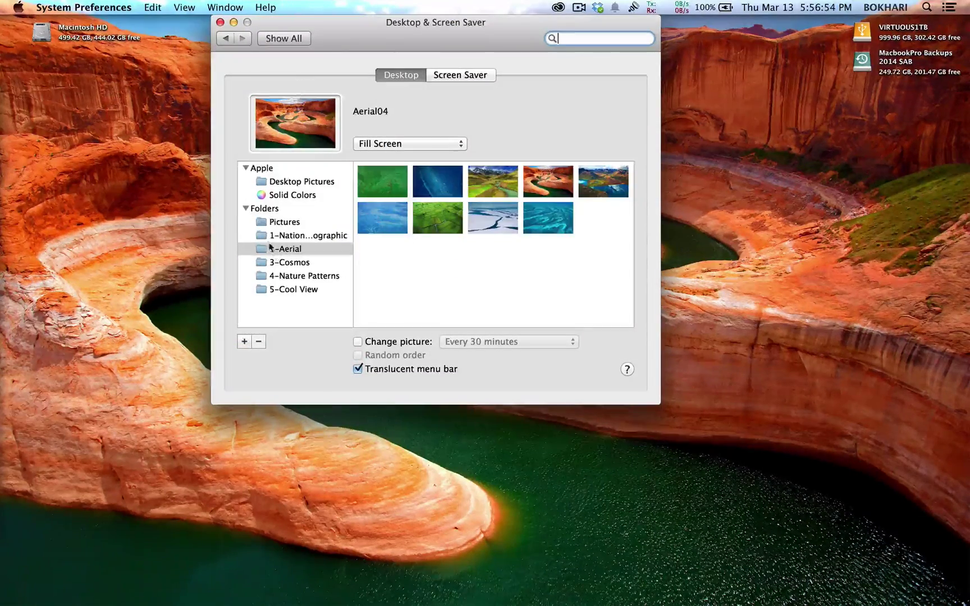
pyautogui.click(323, 305)
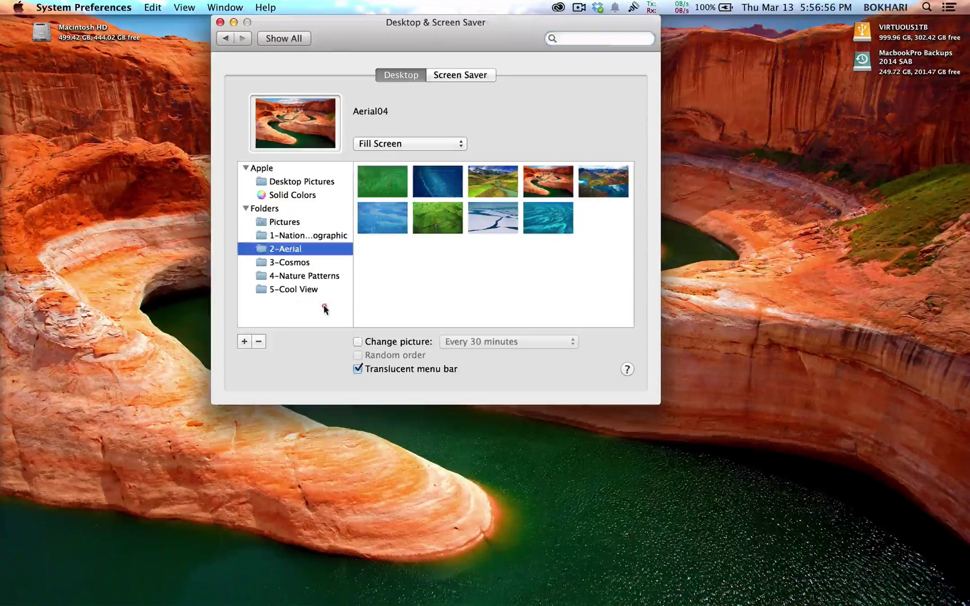
# In the add-folder chooser, go to /Library/Screen Savers/Default Collections by path
pyautogui.click(245, 342)
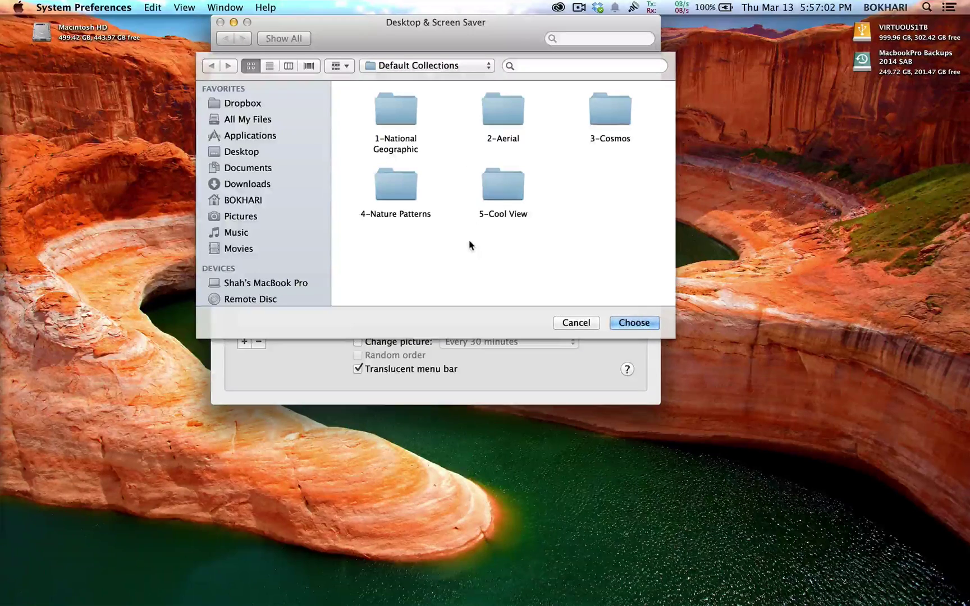
pyautogui.press('shift')
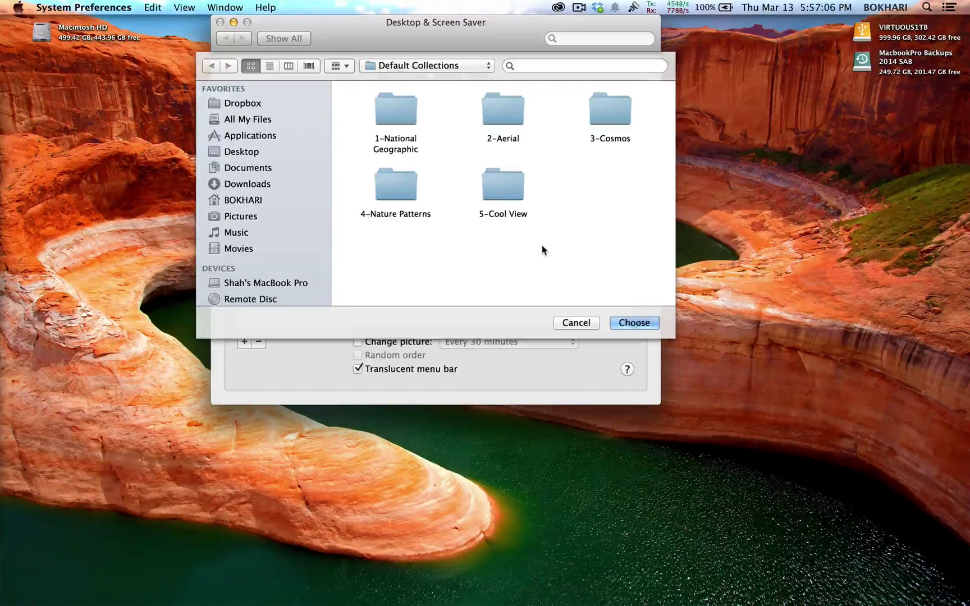
pyautogui.press('shift+super+g')
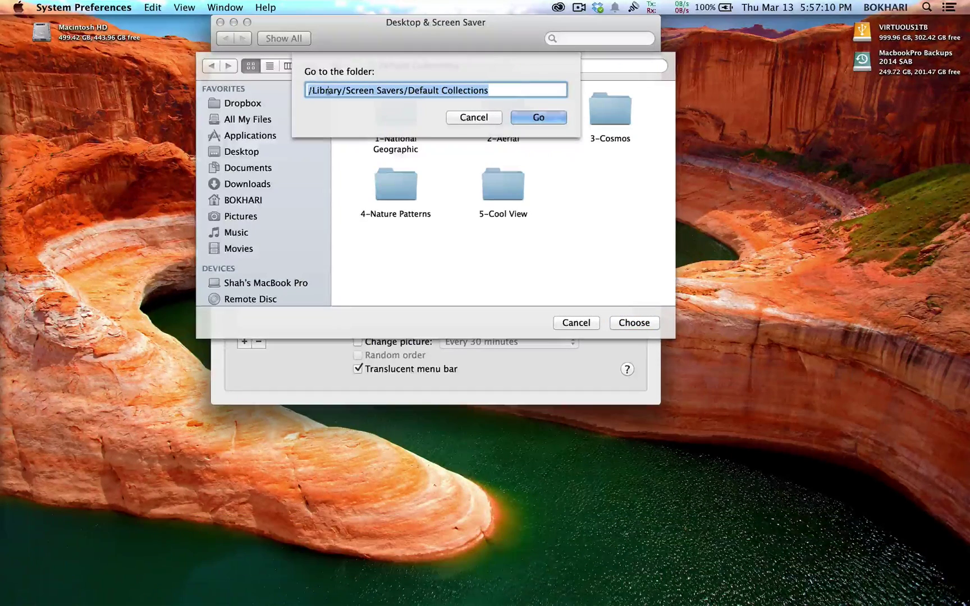
pyautogui.click(542, 116)
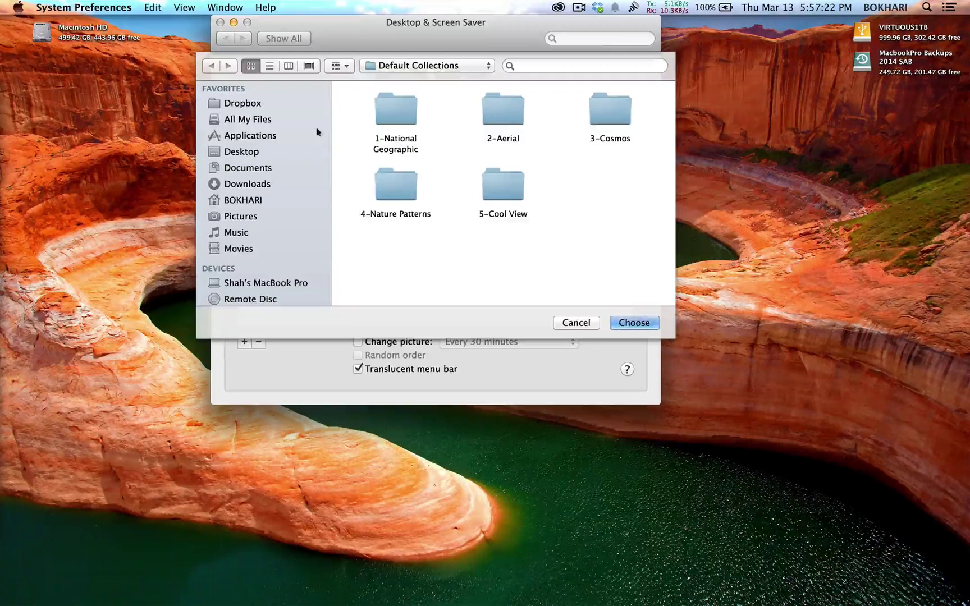
# Look through the five collection folders, then cancel the chooser without adding anything
pyautogui.click(400, 115)
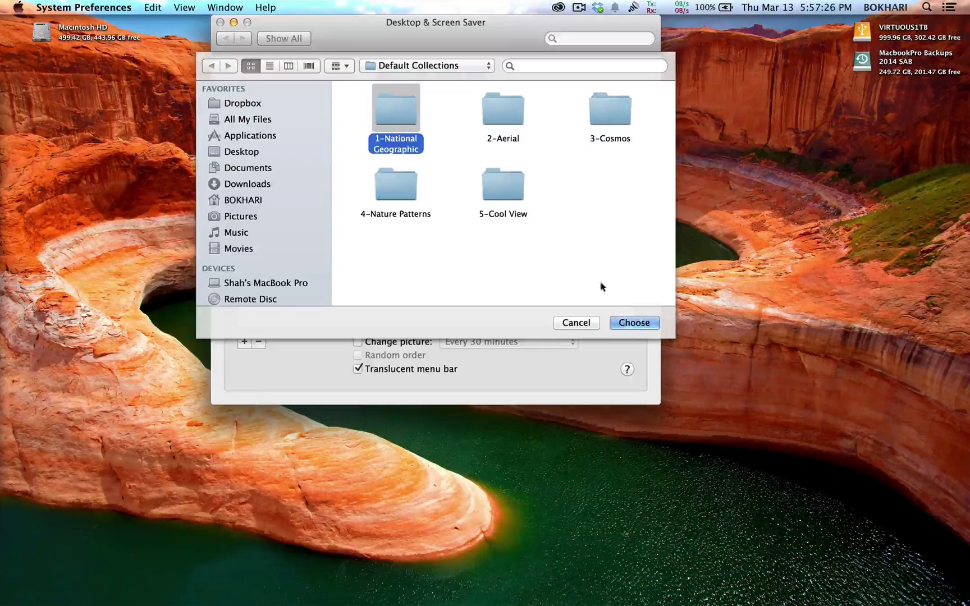
pyautogui.click(506, 115)
pyautogui.click(400, 199)
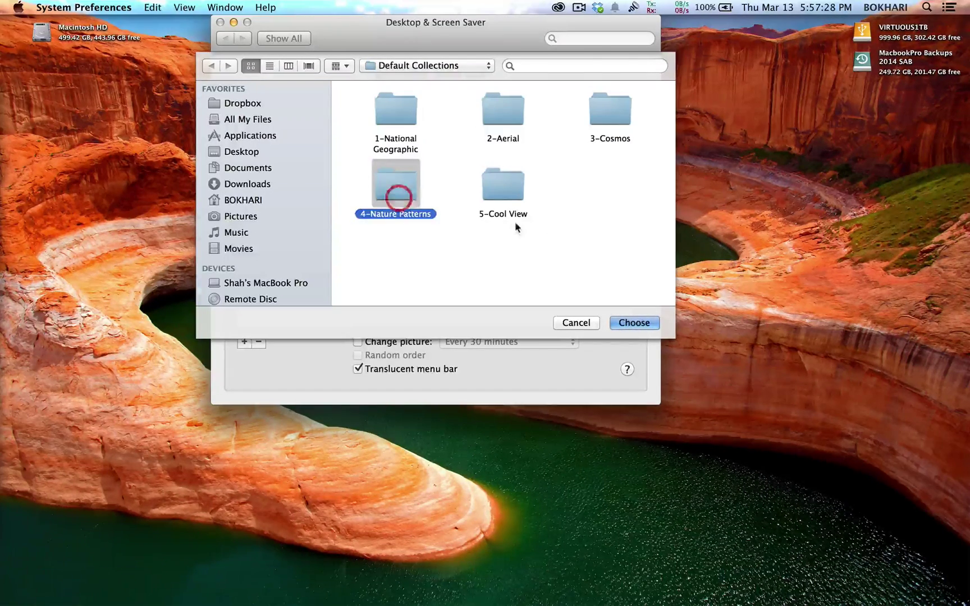
pyautogui.click(505, 188)
pyautogui.click(613, 116)
pyautogui.click(519, 117)
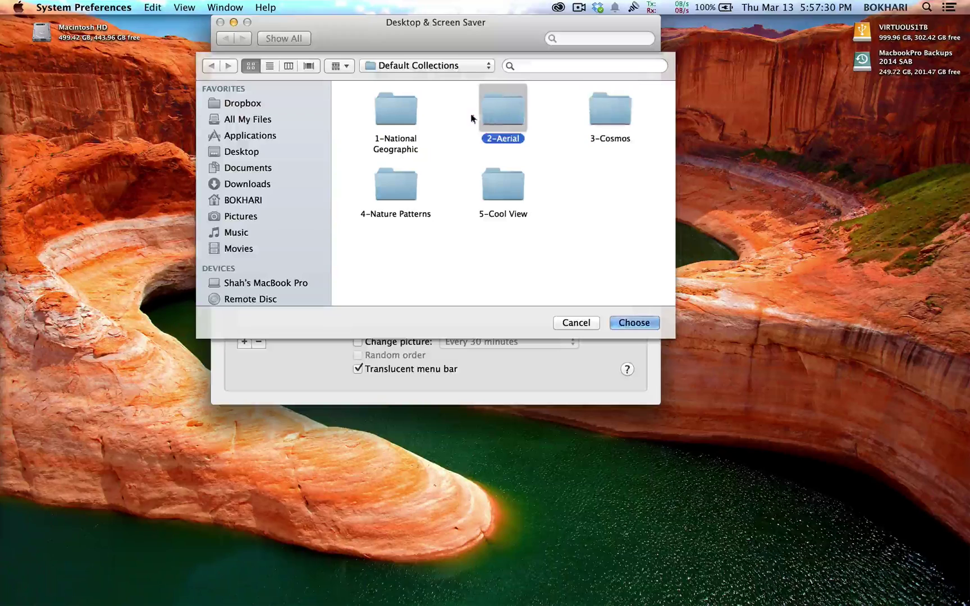
pyautogui.click(382, 111)
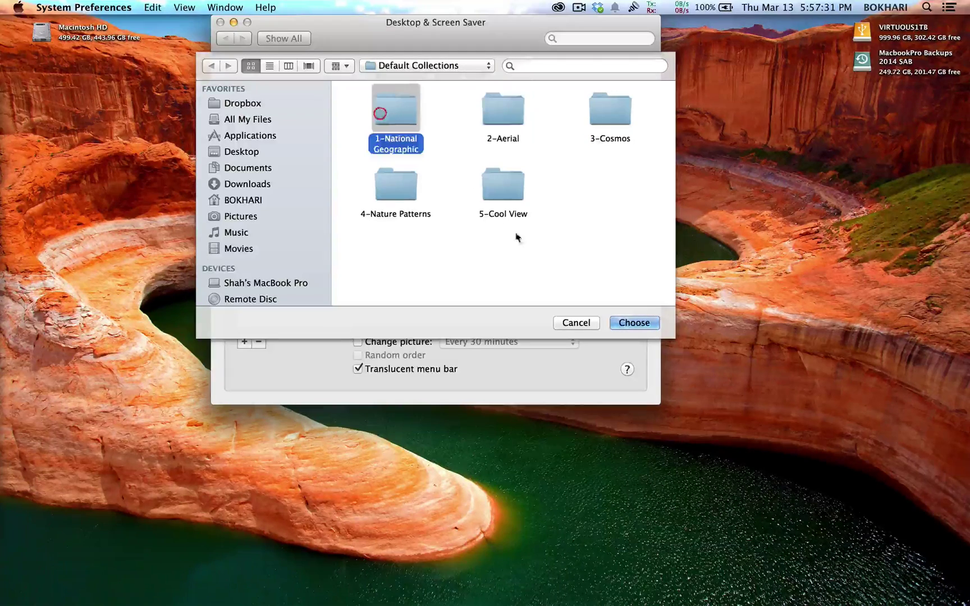
pyautogui.click(576, 323)
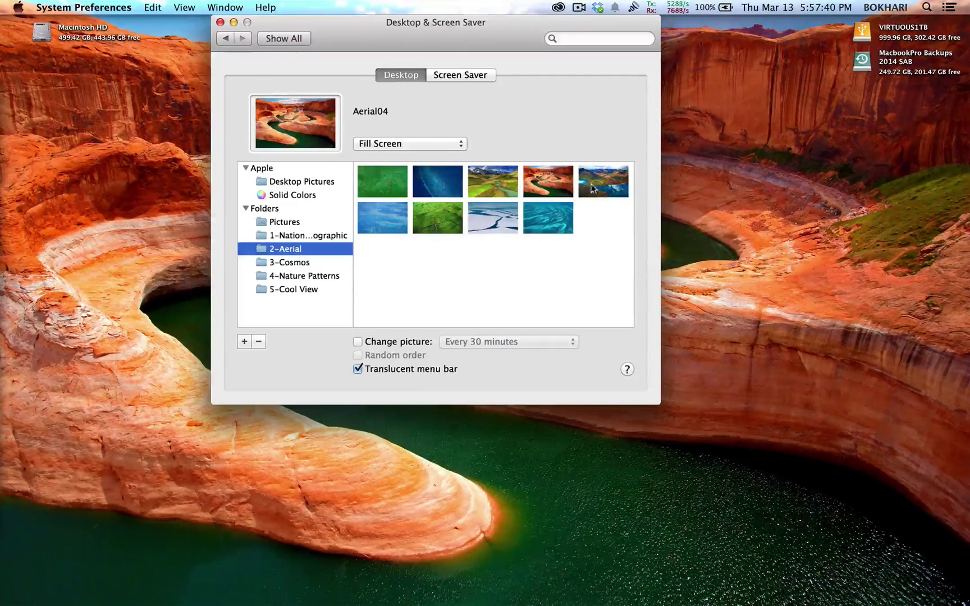
# Try Aerial05, revert the wallpaper to the Aerial04 canyon, and quit System Preferences
pyautogui.click(613, 190)
pyautogui.click(549, 190)
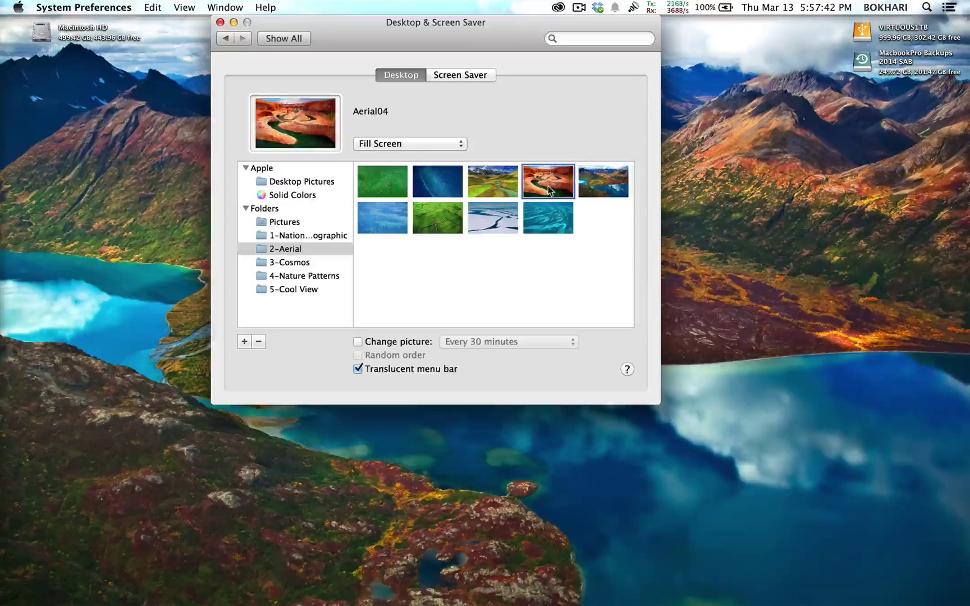
pyautogui.click(224, 38)
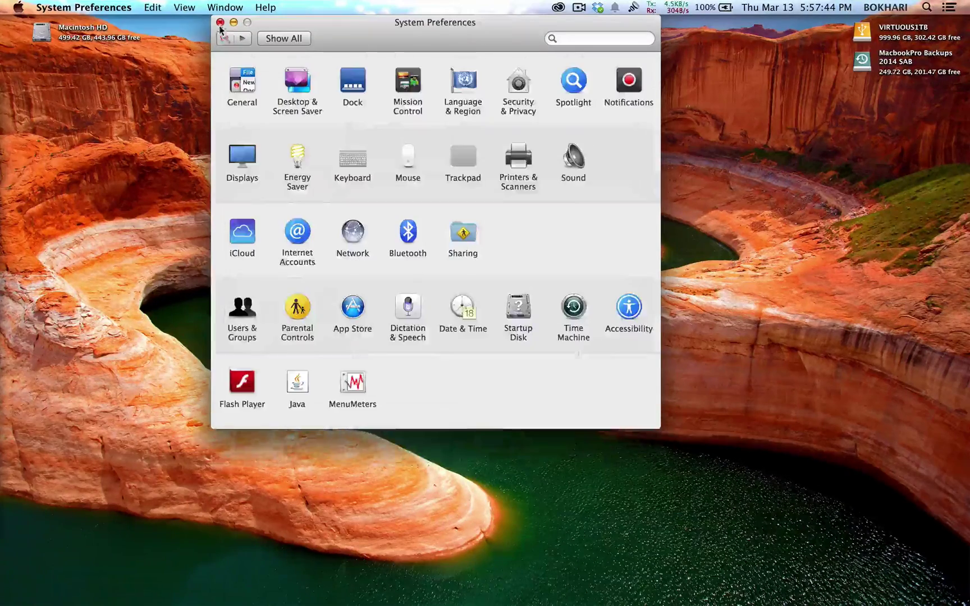
pyautogui.click(220, 22)
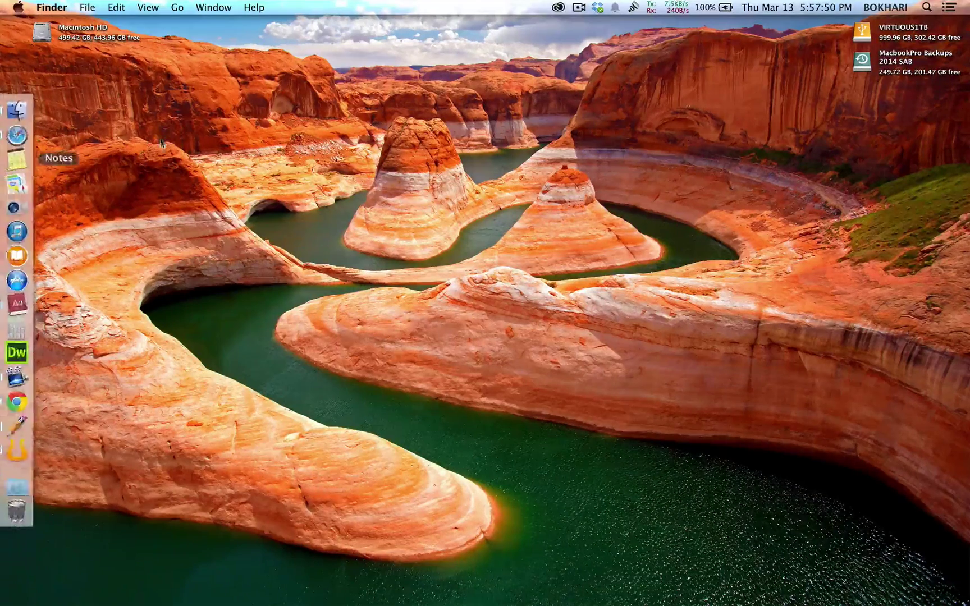
# Launch Safari on the workshop page and expand then collapse the Part ~ 1 section
pyautogui.click(18, 141)
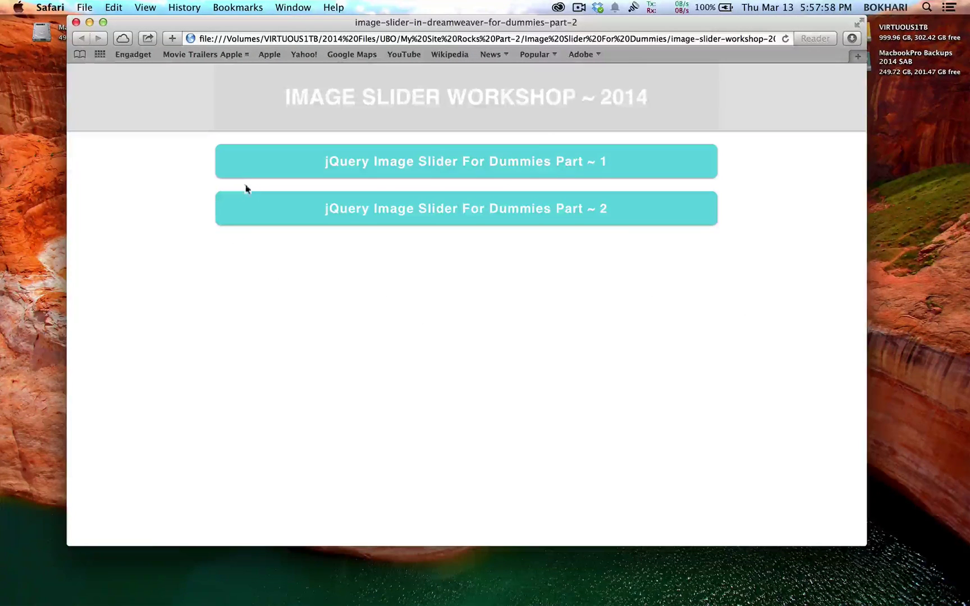
pyautogui.click(232, 165)
pyautogui.click(234, 166)
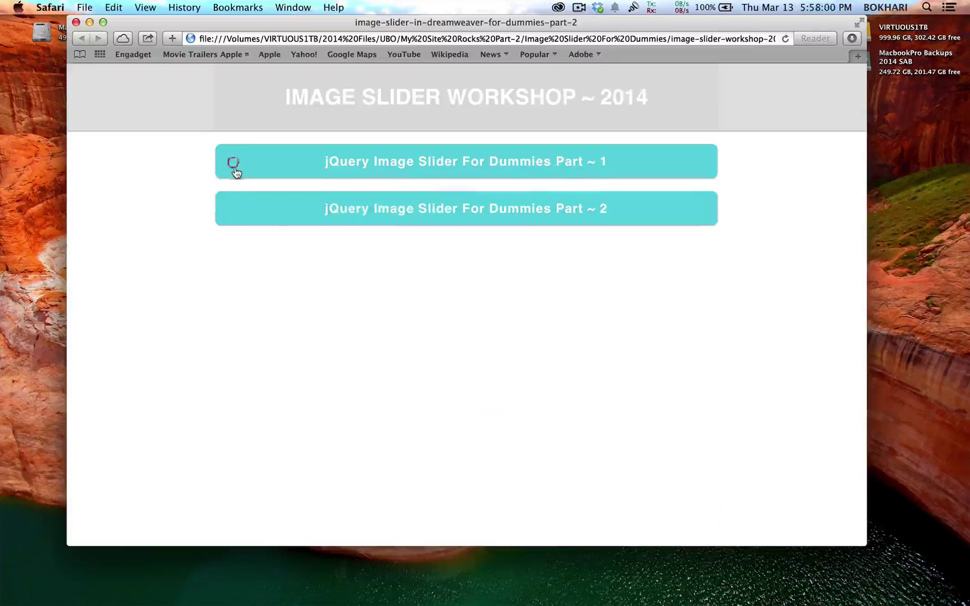
# Expand Part ~ 2, read through its code, jump the slider to images 1 and 3, then collapse it
pyautogui.click(238, 211)
pyautogui.scroll(-3, 422, 260)
pyautogui.scroll(-3, 578, 349)
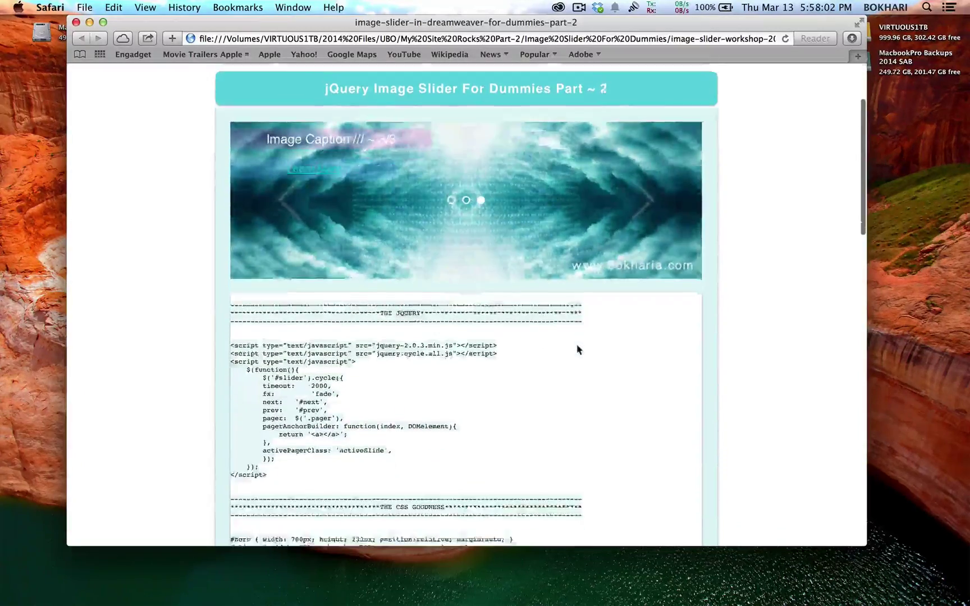
pyautogui.scroll(-20, 578, 349)
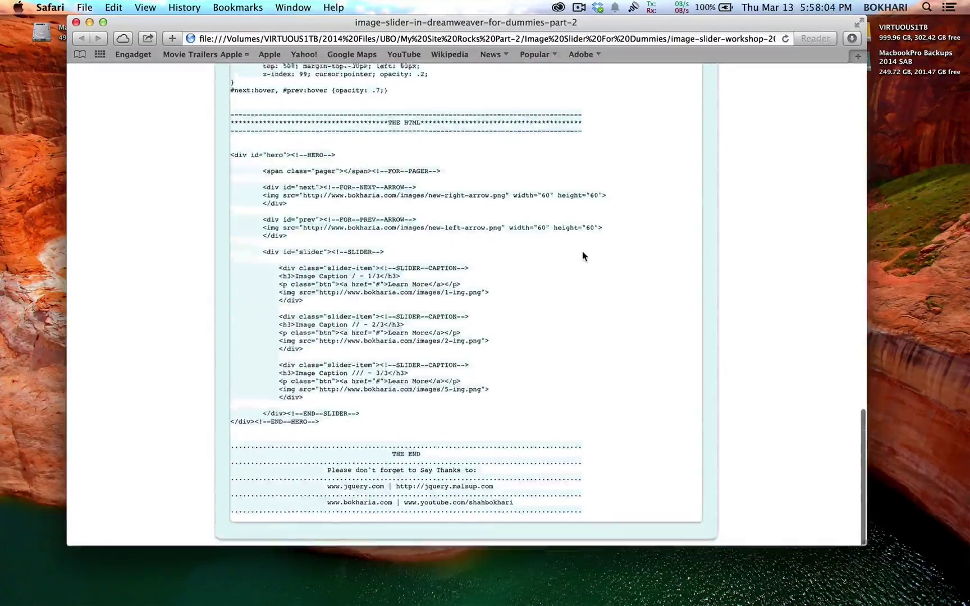
pyautogui.scroll(20, 582, 256)
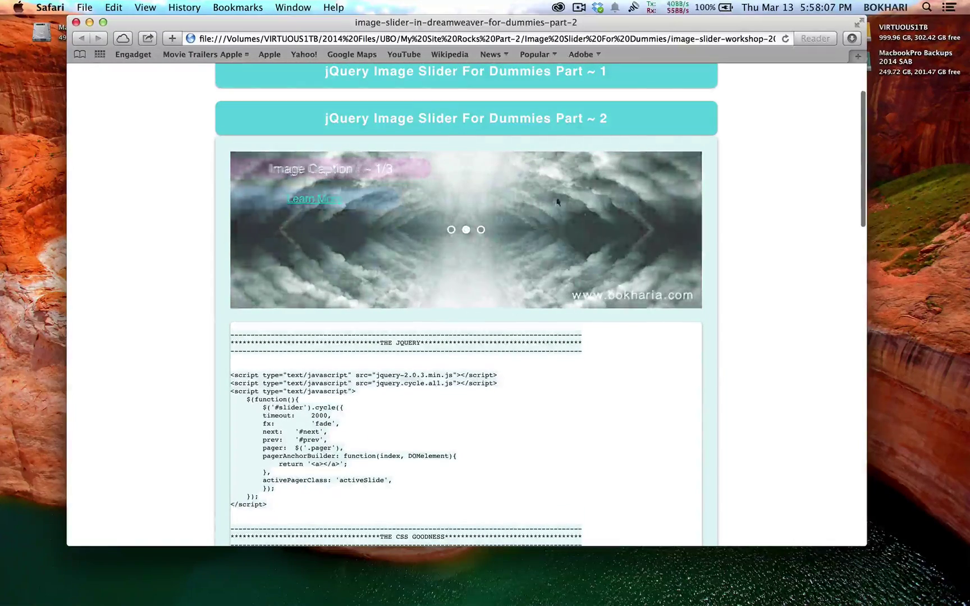
pyautogui.scroll(-3, 399, 419)
pyautogui.scroll(-15, 399, 421)
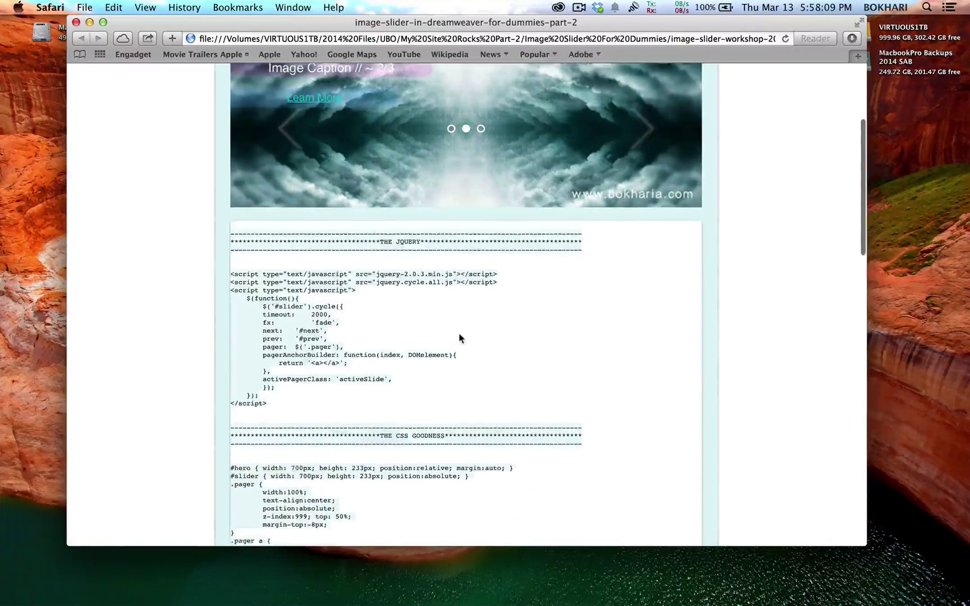
pyautogui.scroll(20, 464, 302)
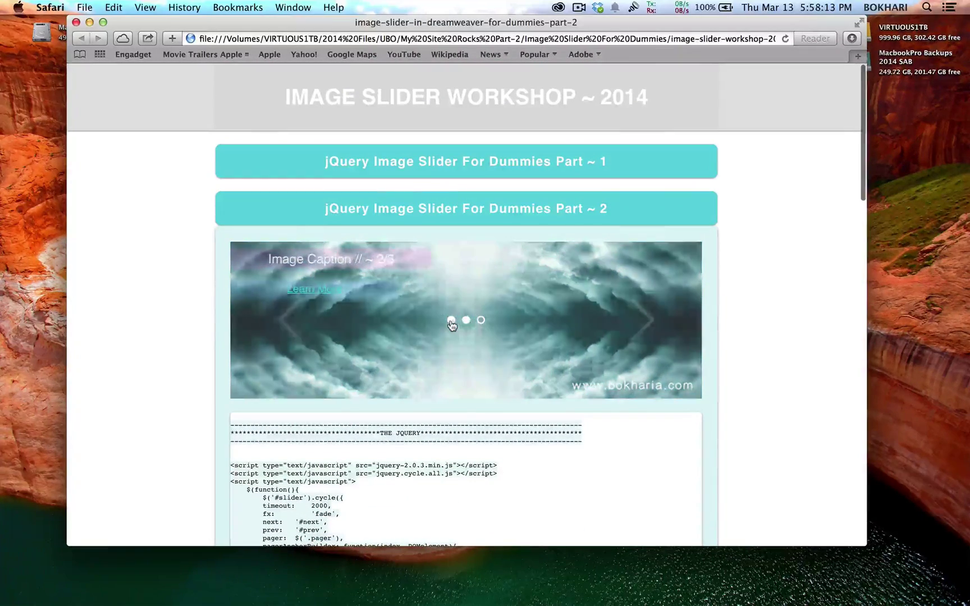
pyautogui.click(452, 321)
pyautogui.click(481, 320)
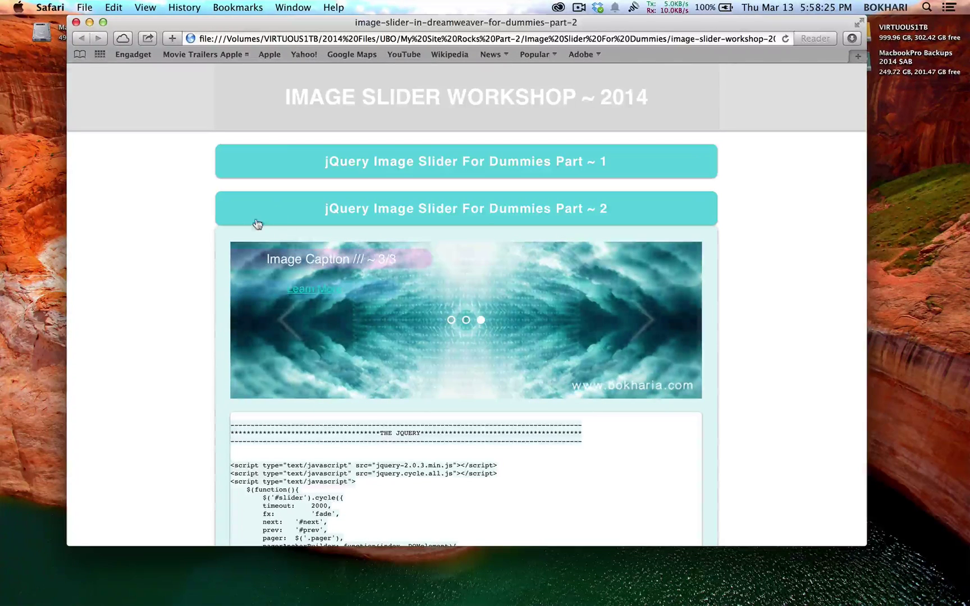
pyautogui.click(242, 208)
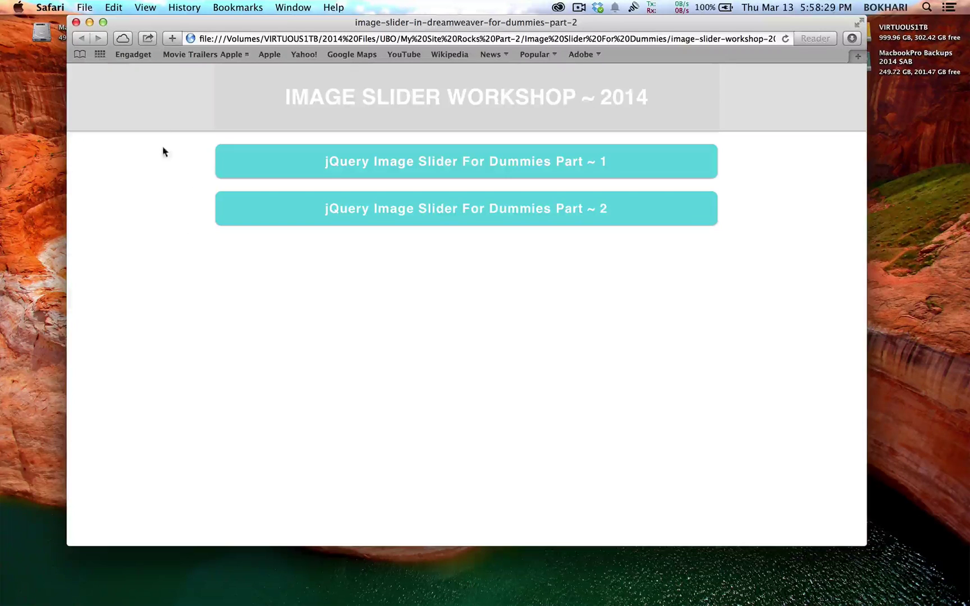
# Tick 'Show Develop menu in menu bar' in Safari's Advanced preferences, inspect the Develop menu, and close preferences
pyautogui.click(53, 7)
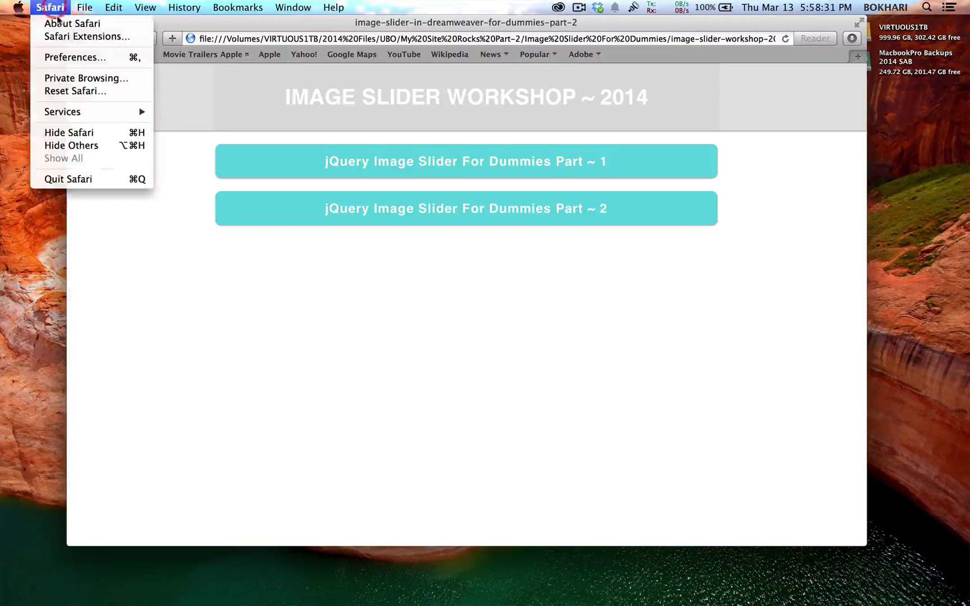
pyautogui.click(75, 57)
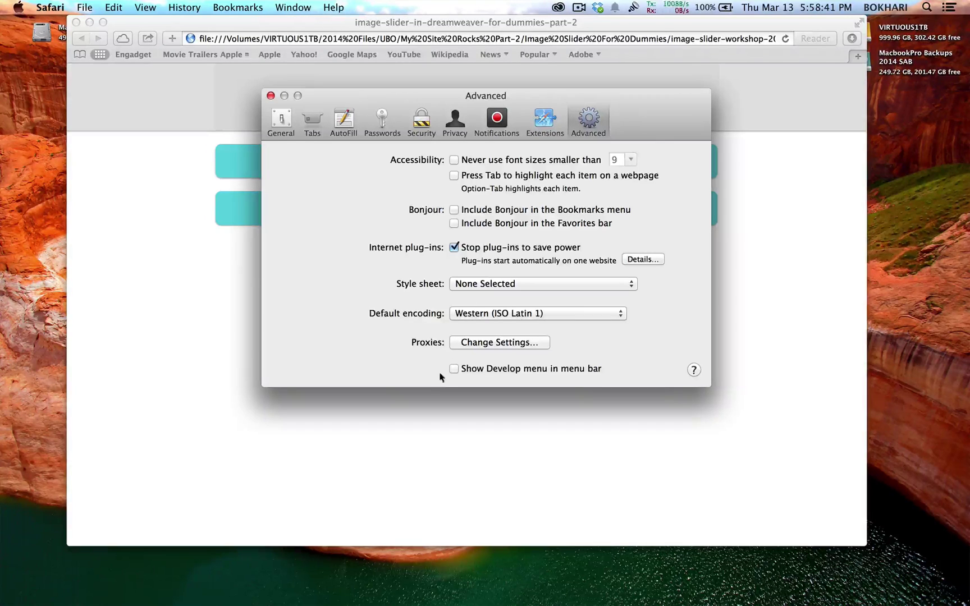
pyautogui.click(454, 369)
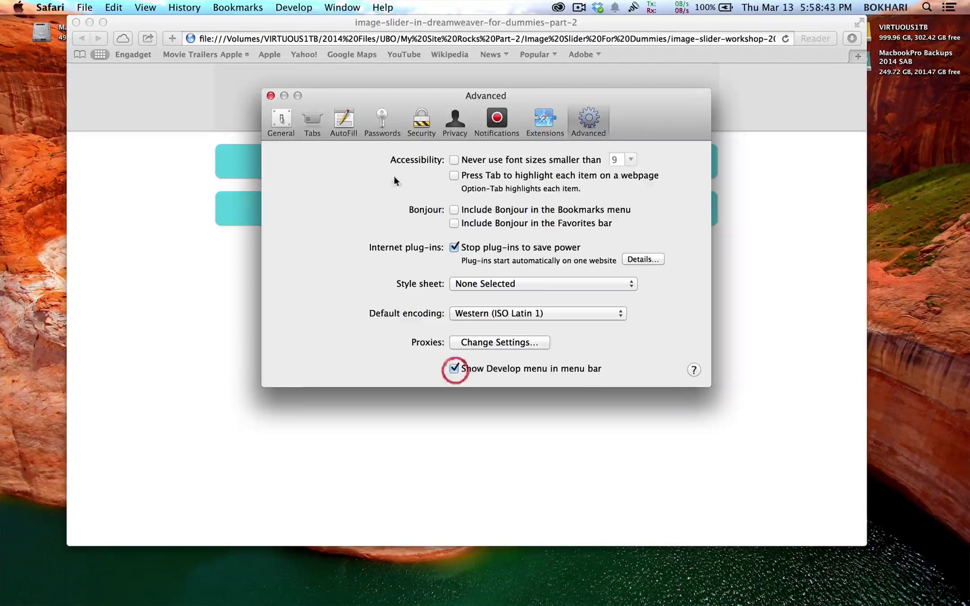
pyautogui.click(293, 8)
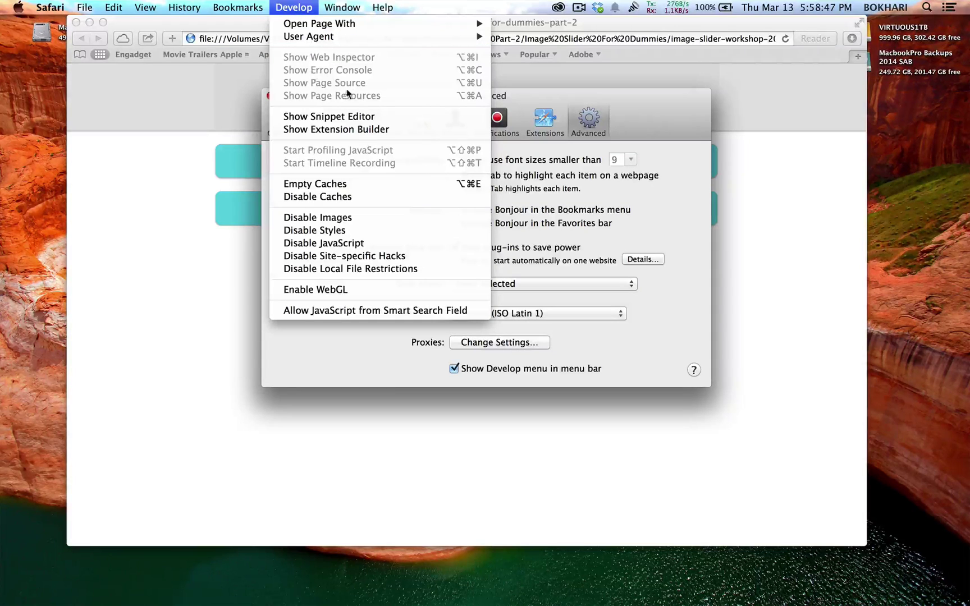
pyautogui.click(589, 117)
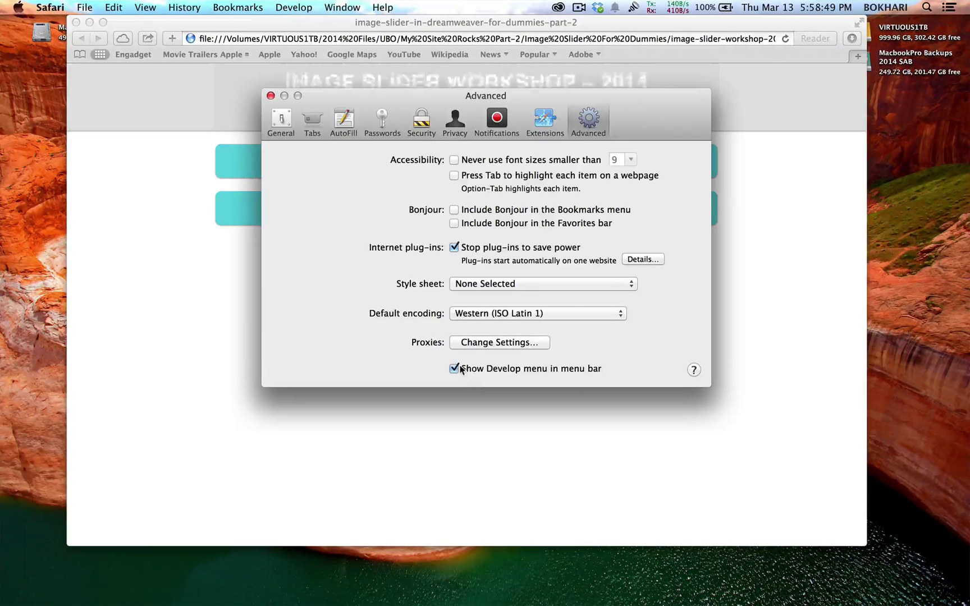
pyautogui.click(271, 96)
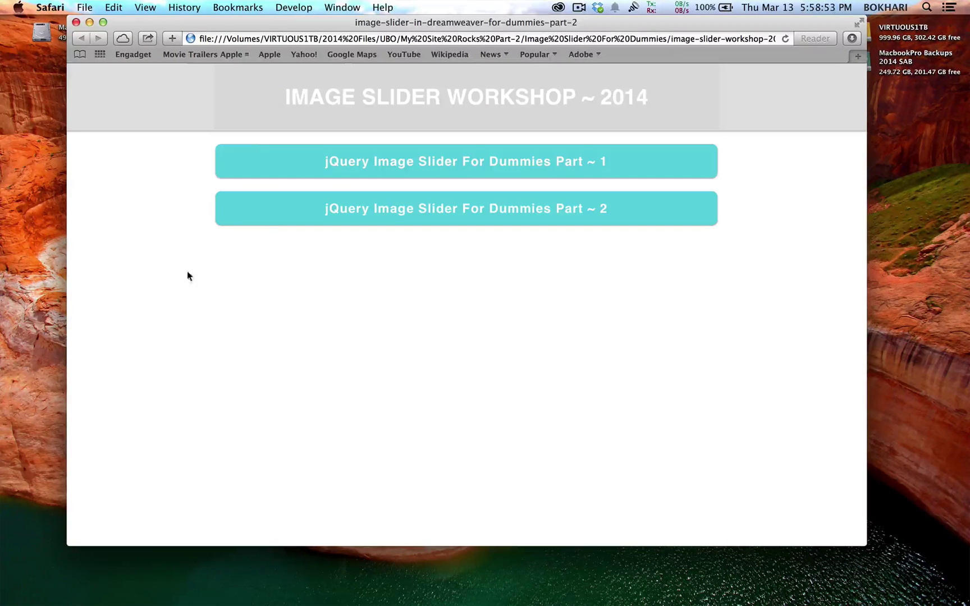
pyautogui.click(293, 8)
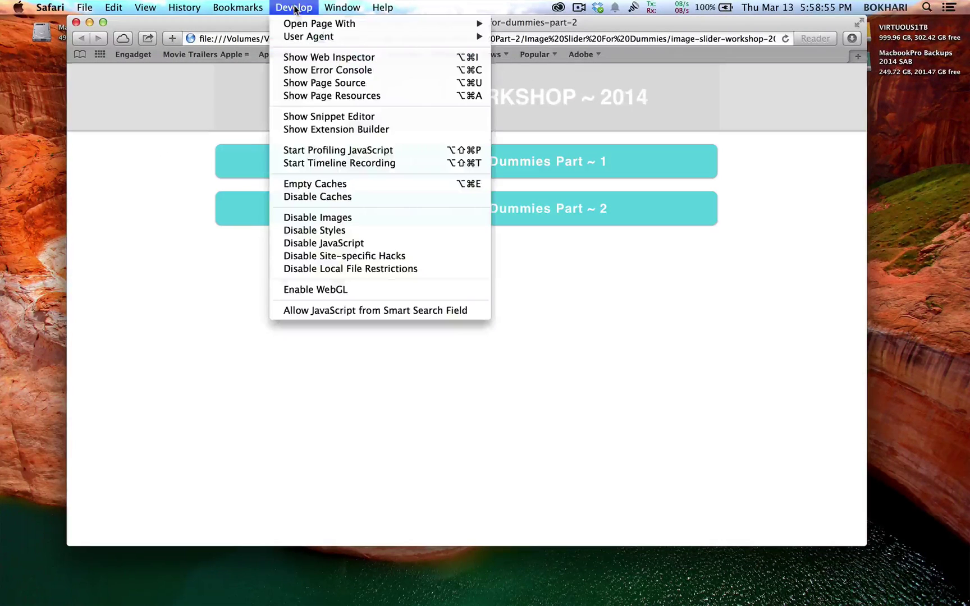
pyautogui.click(310, 82)
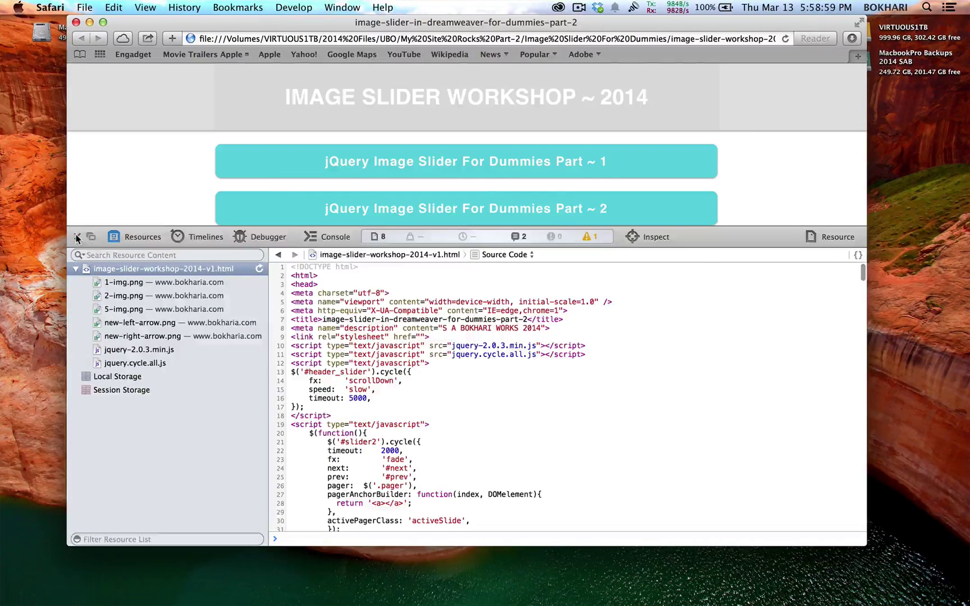
pyautogui.click(77, 237)
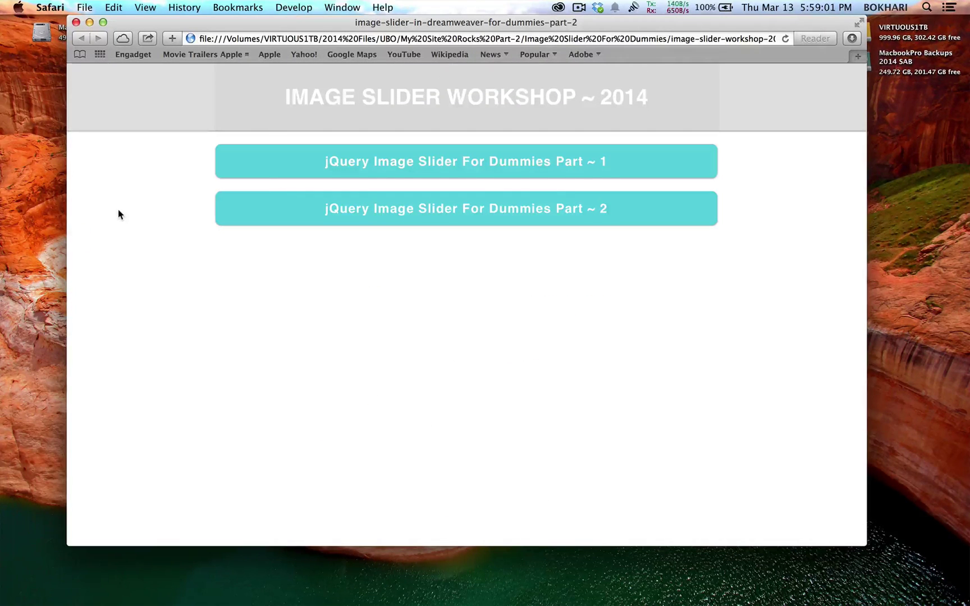
pyautogui.rightClick(119, 210)
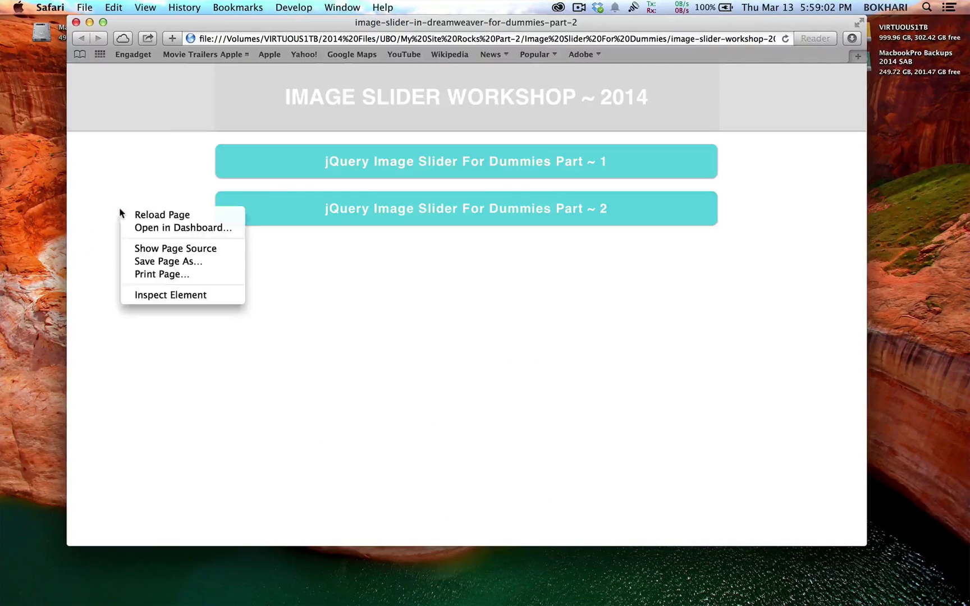
pyautogui.click(207, 249)
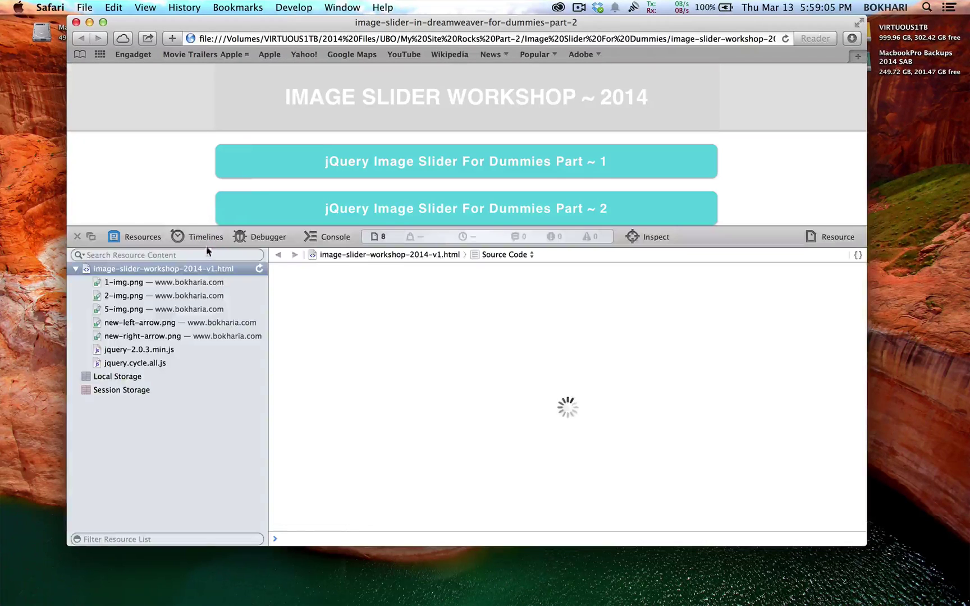
pyautogui.click(80, 236)
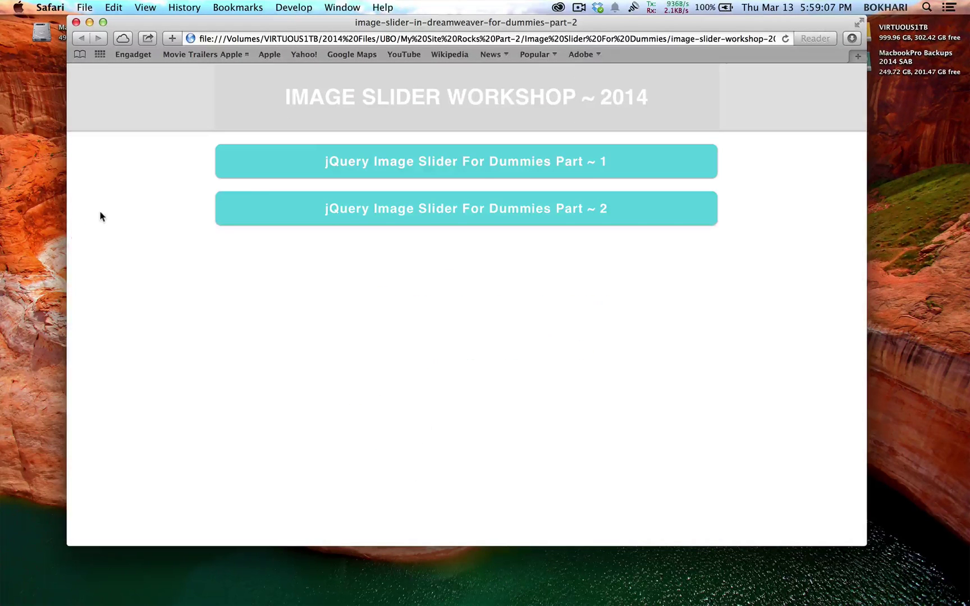
pyautogui.press('alt+super')
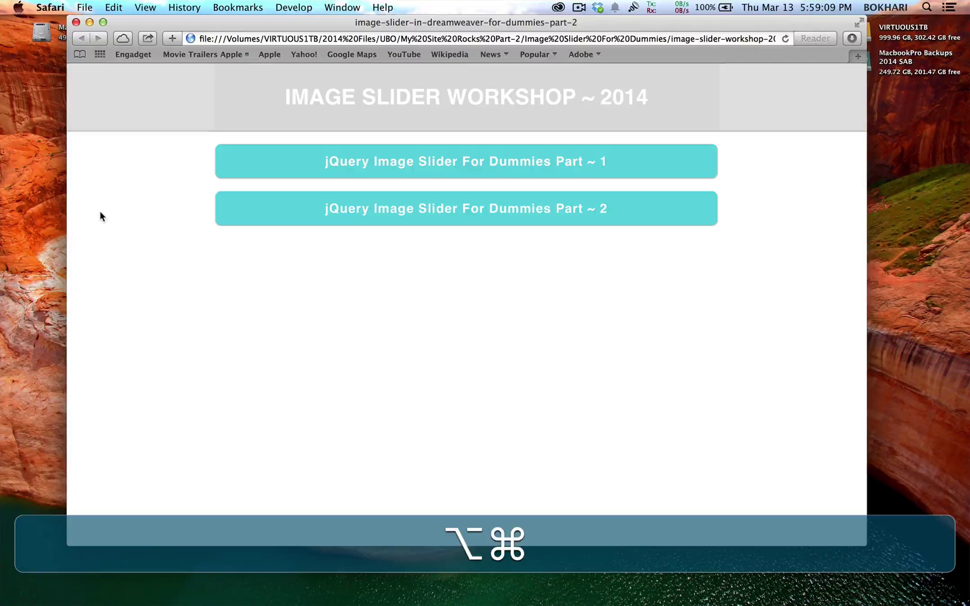
pyautogui.press('alt+super+u')
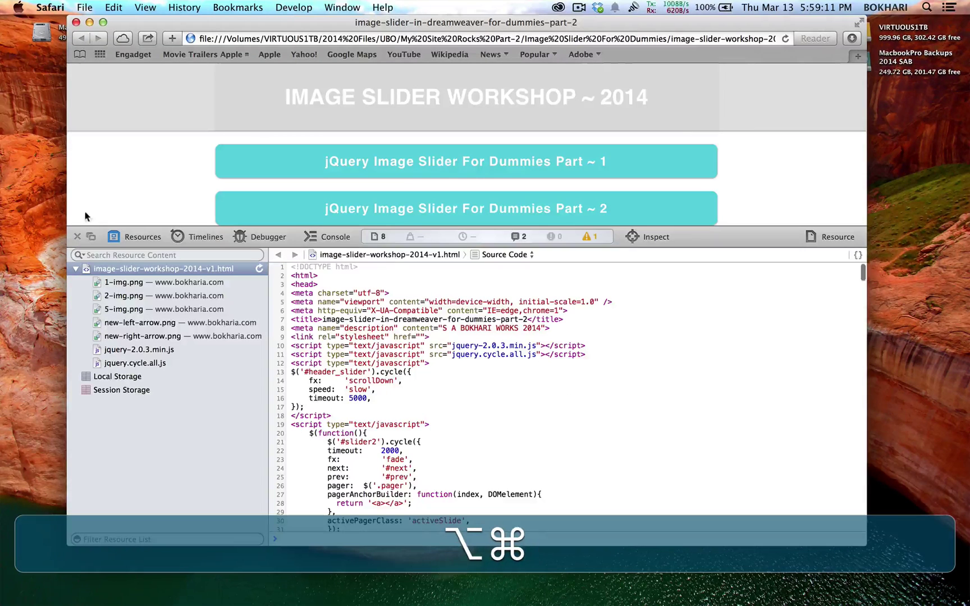
pyautogui.scroll(-10, 438, 310)
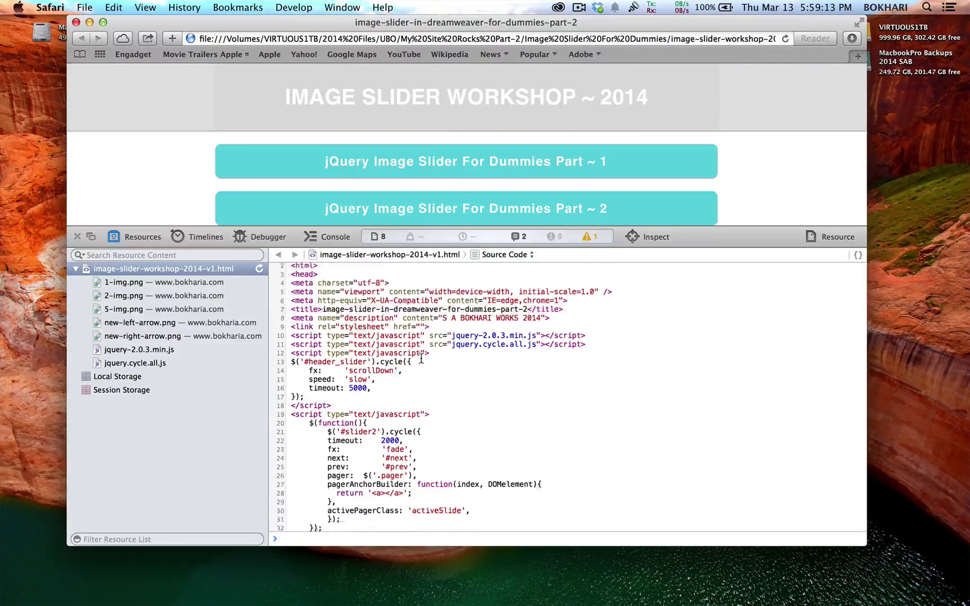
pyautogui.scroll(10, 432, 312)
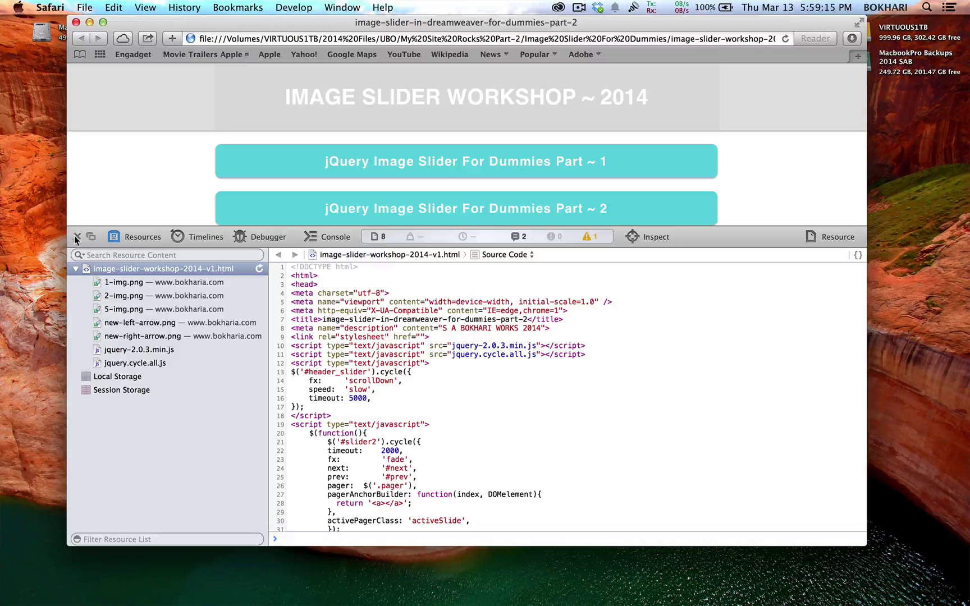
pyautogui.scroll(-4, 400, 320)
pyautogui.scroll(4, 400, 320)
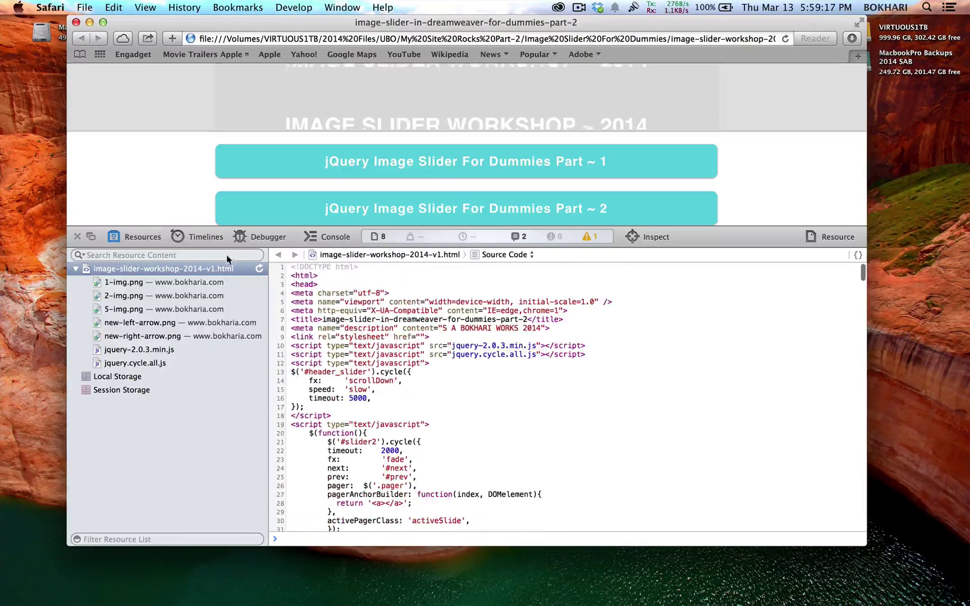
pyautogui.click(77, 240)
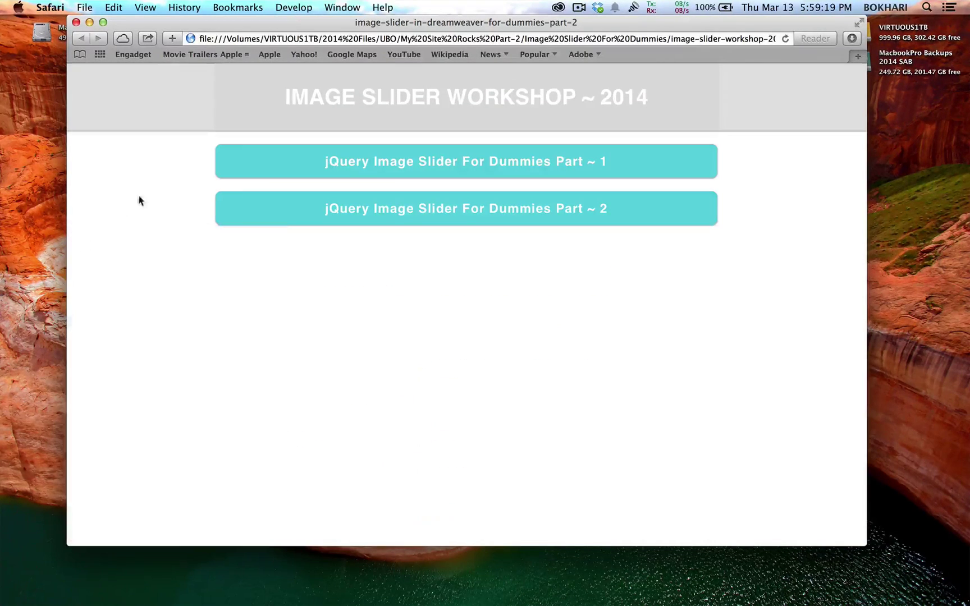
pyautogui.click(223, 211)
pyautogui.scroll(-3, 280, 292)
pyautogui.scroll(-15, 281, 293)
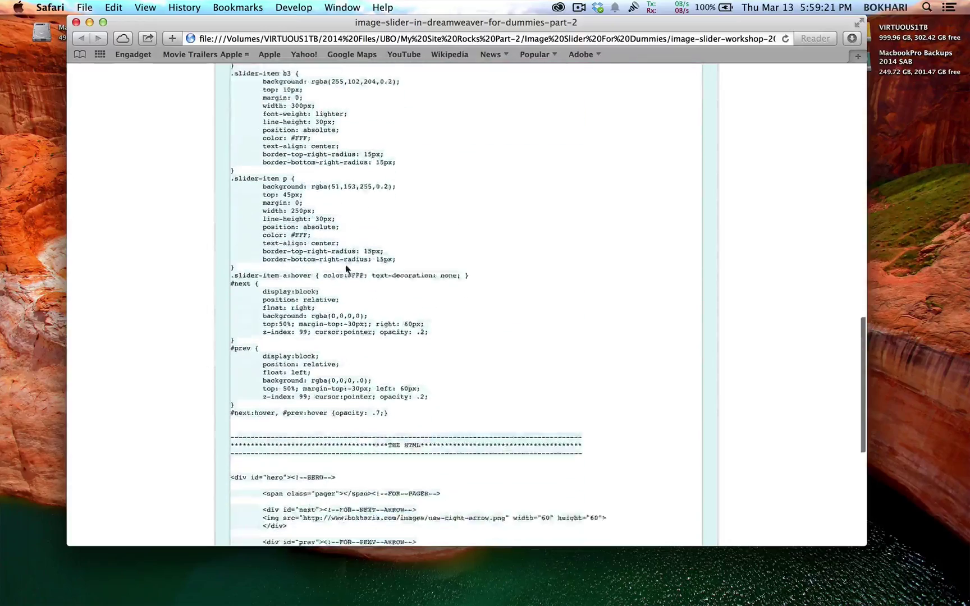
pyautogui.scroll(20, 362, 240)
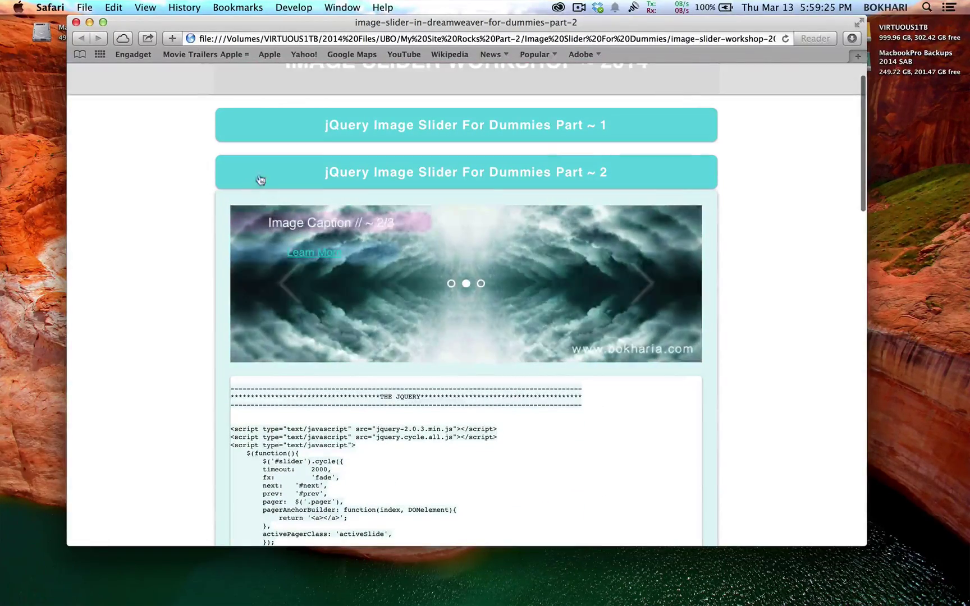
pyautogui.click(267, 137)
pyautogui.scroll(2, 397, 178)
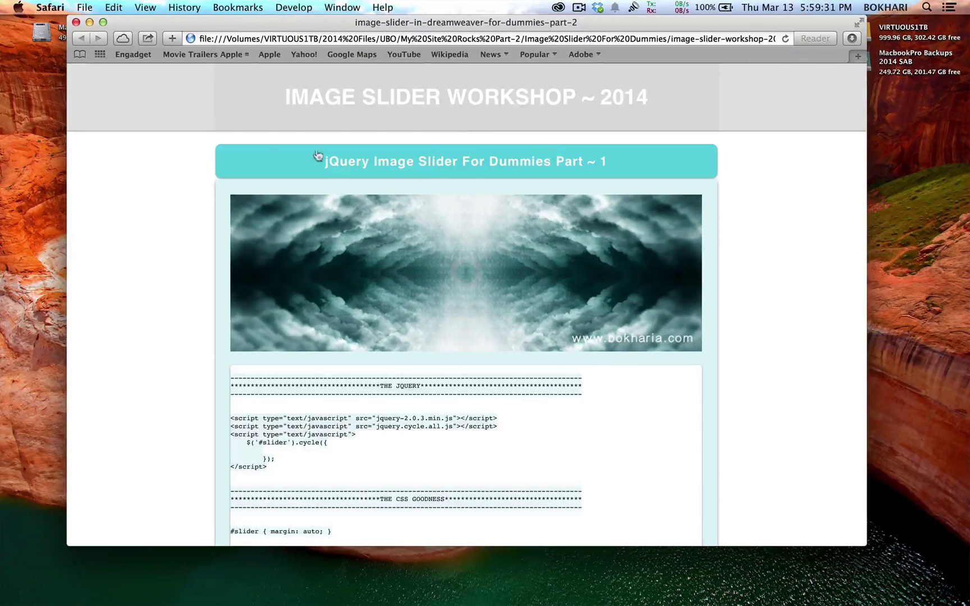
pyautogui.scroll(-3, 191, 294)
pyautogui.scroll(3, 188, 295)
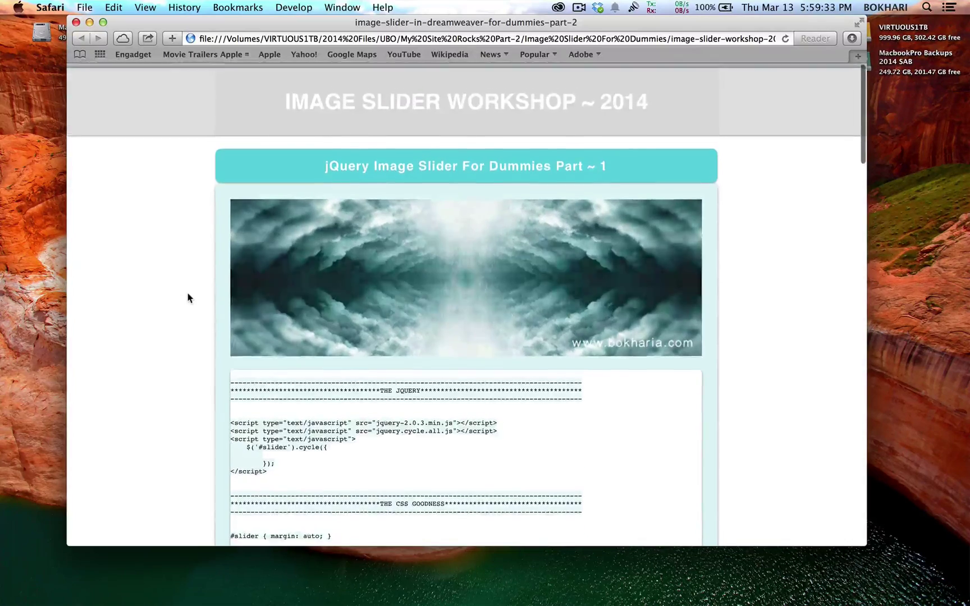
pyautogui.scroll(-3, 189, 294)
pyautogui.scroll(3, 189, 297)
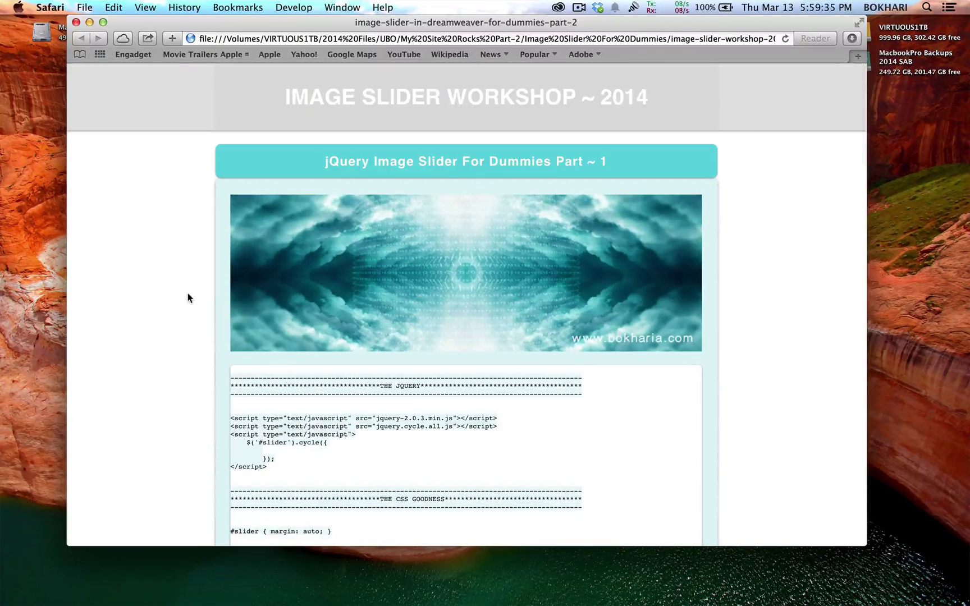
pyautogui.scroll(-5, 188, 297)
pyautogui.scroll(-1, 242, 271)
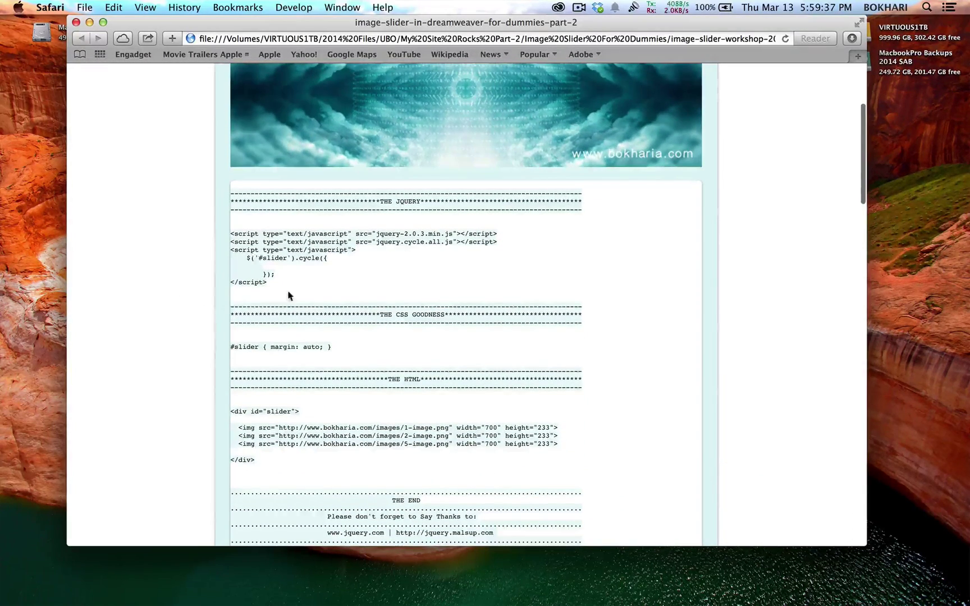
pyautogui.scroll(7, 396, 288)
pyautogui.scroll(-1, 385, 314)
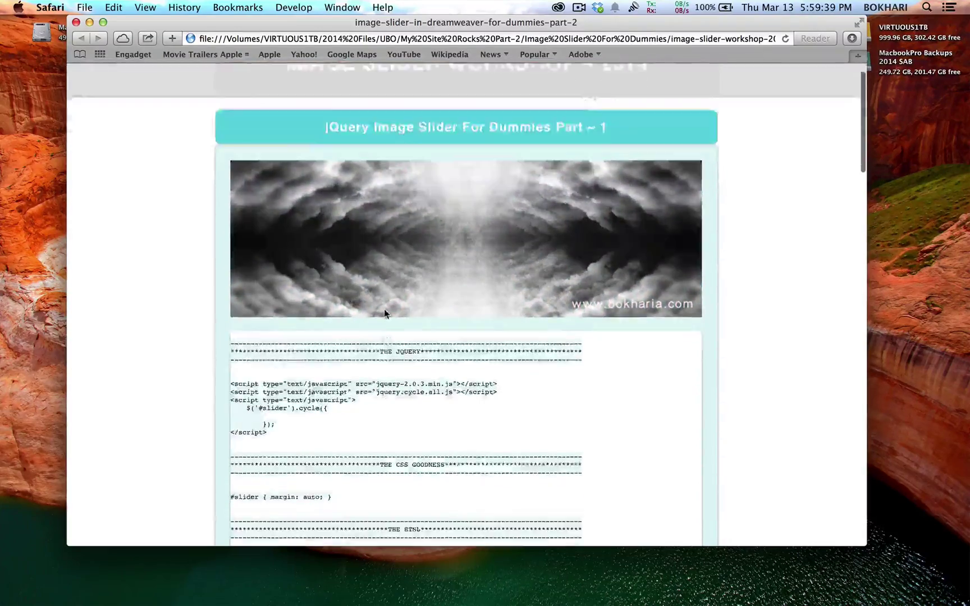
pyautogui.scroll(-15, 385, 314)
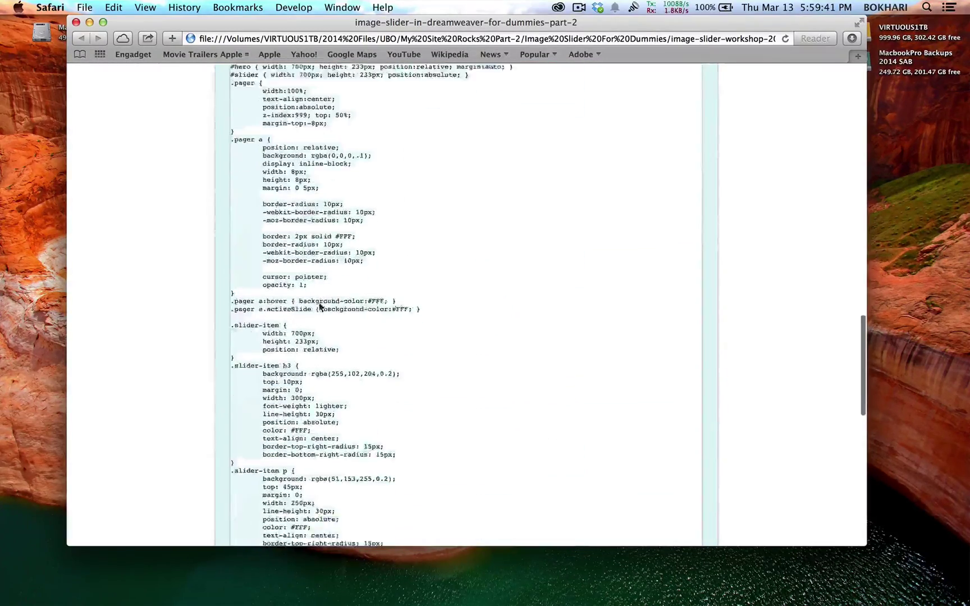
pyautogui.scroll(-10, 320, 306)
pyautogui.scroll(2, 225, 239)
pyautogui.scroll(-4, 173, 259)
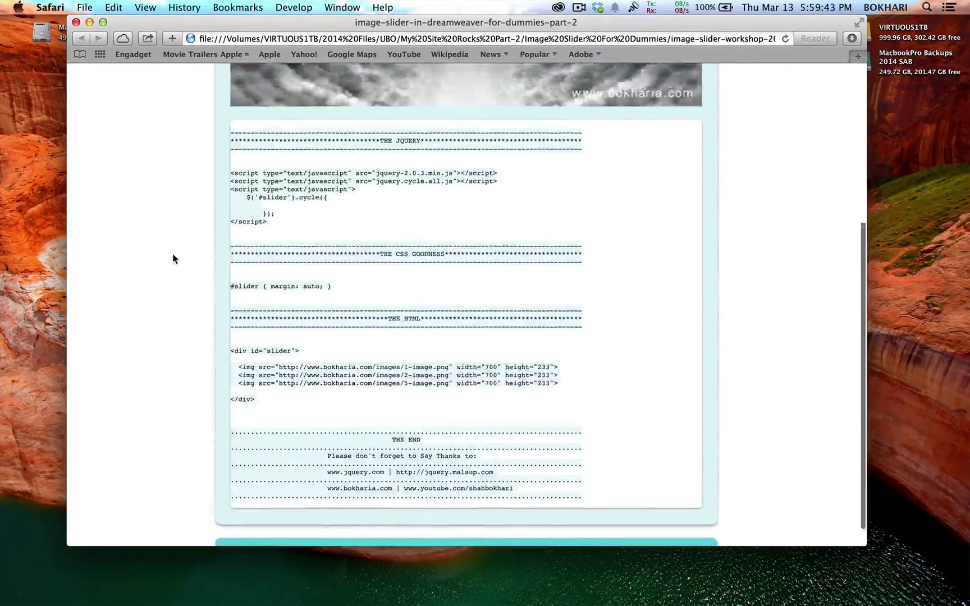
pyautogui.scroll(15, 172, 259)
pyautogui.click(247, 163)
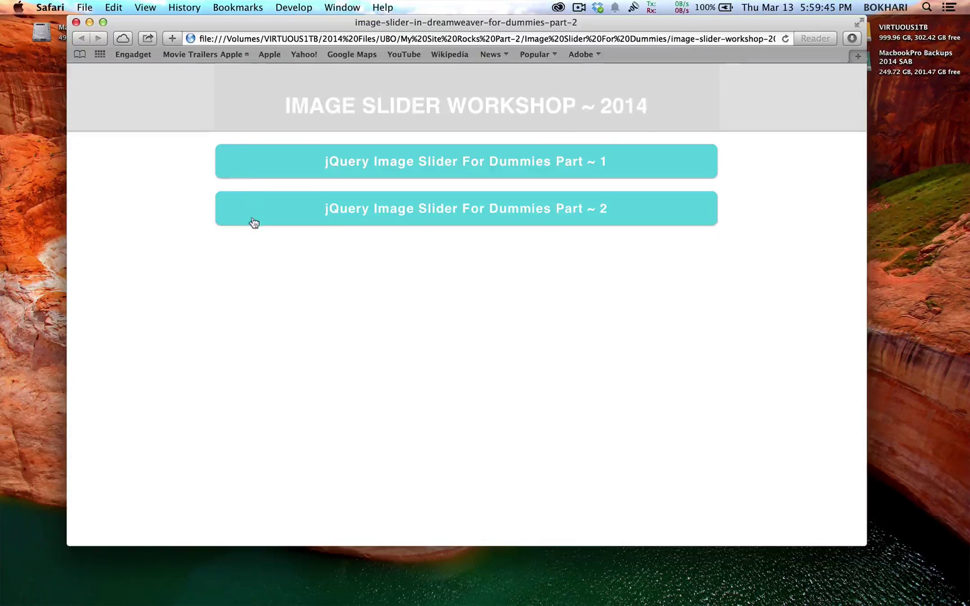